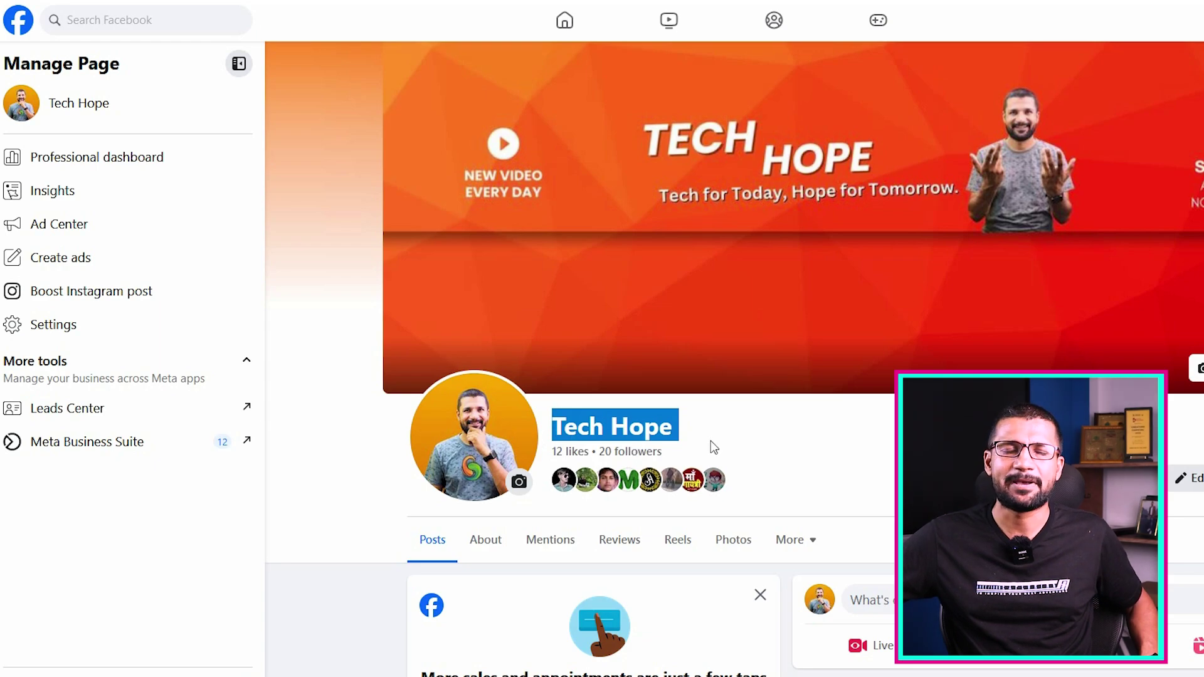
- Open Meta Business Suite for the Tech Hope page and bring up its list of business assets
left_click_drag(713, 447, 559, 430)
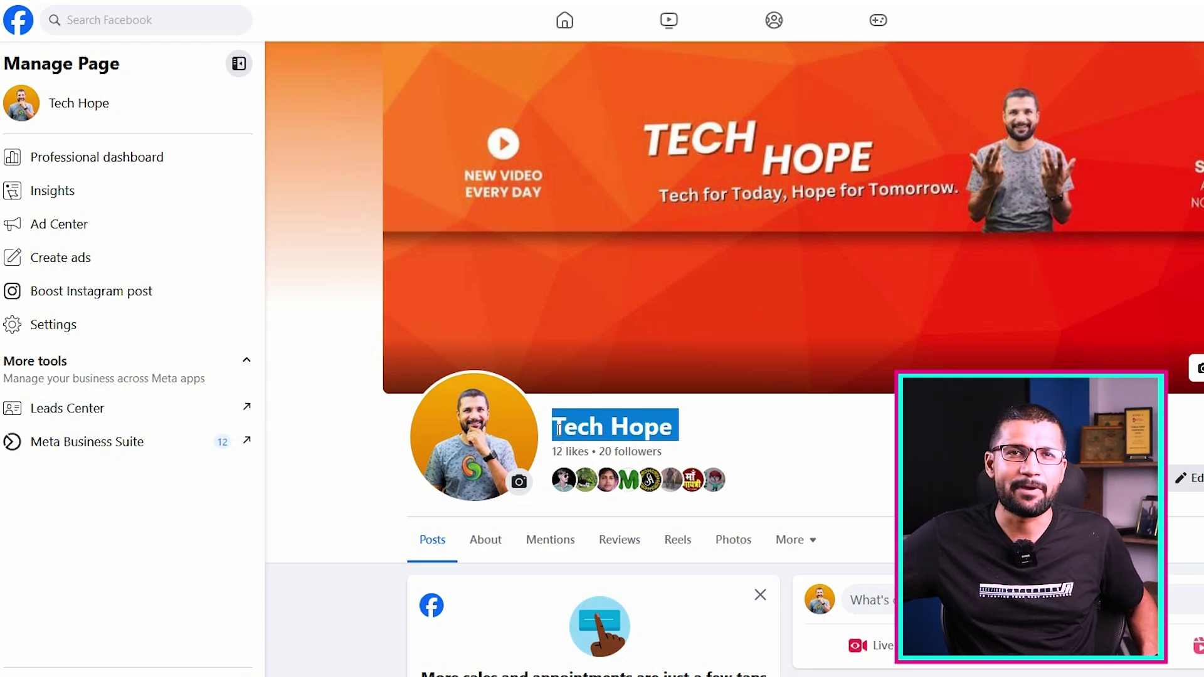
left_click(711, 435)
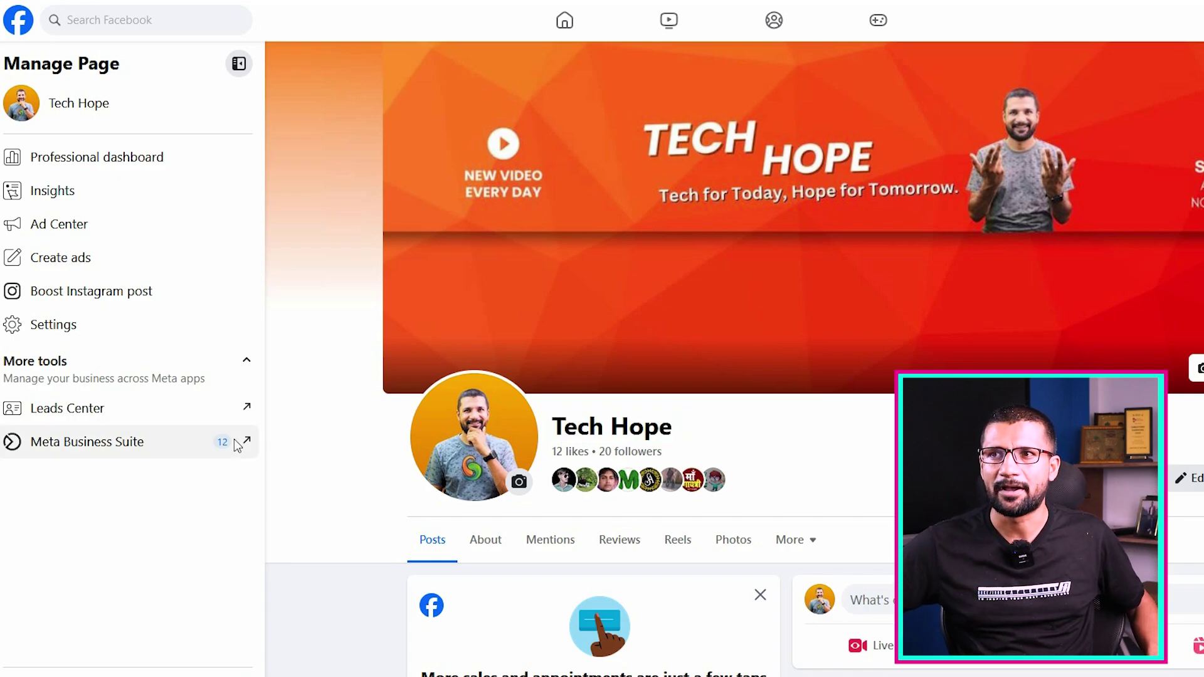
left_click(98, 457)
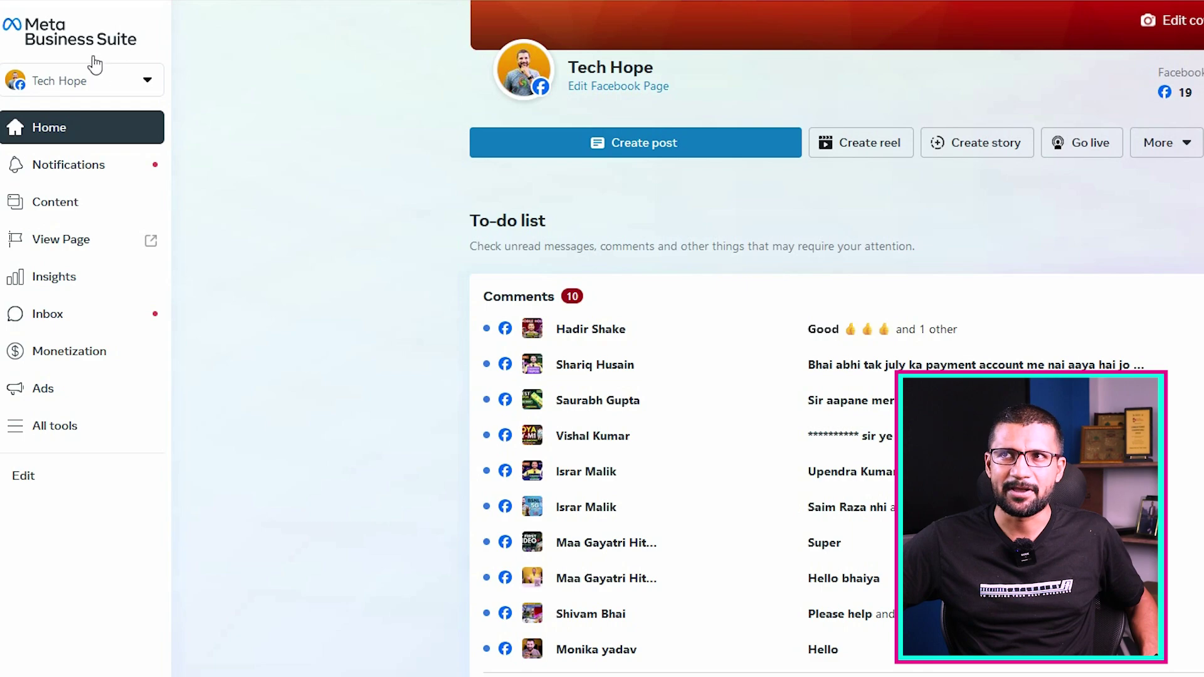
left_click(148, 88)
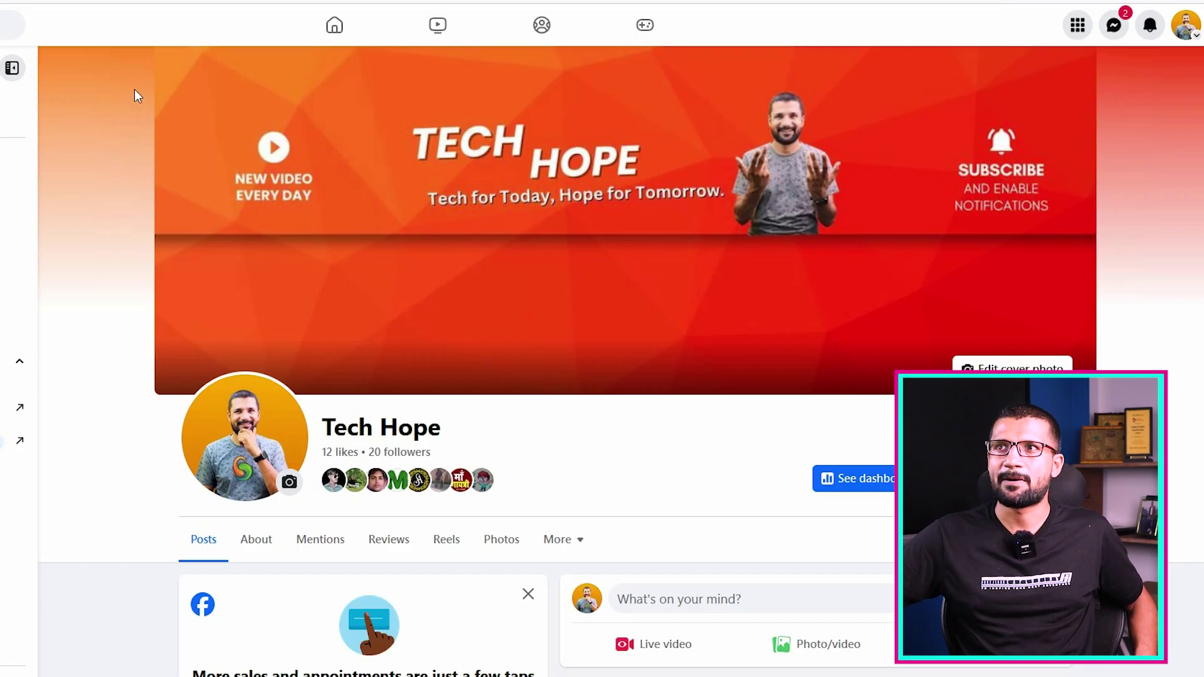
- Switch from the Tech Hope page to the account owner's personal profile and bring up the list of switchable profiles
left_click(1185, 25)
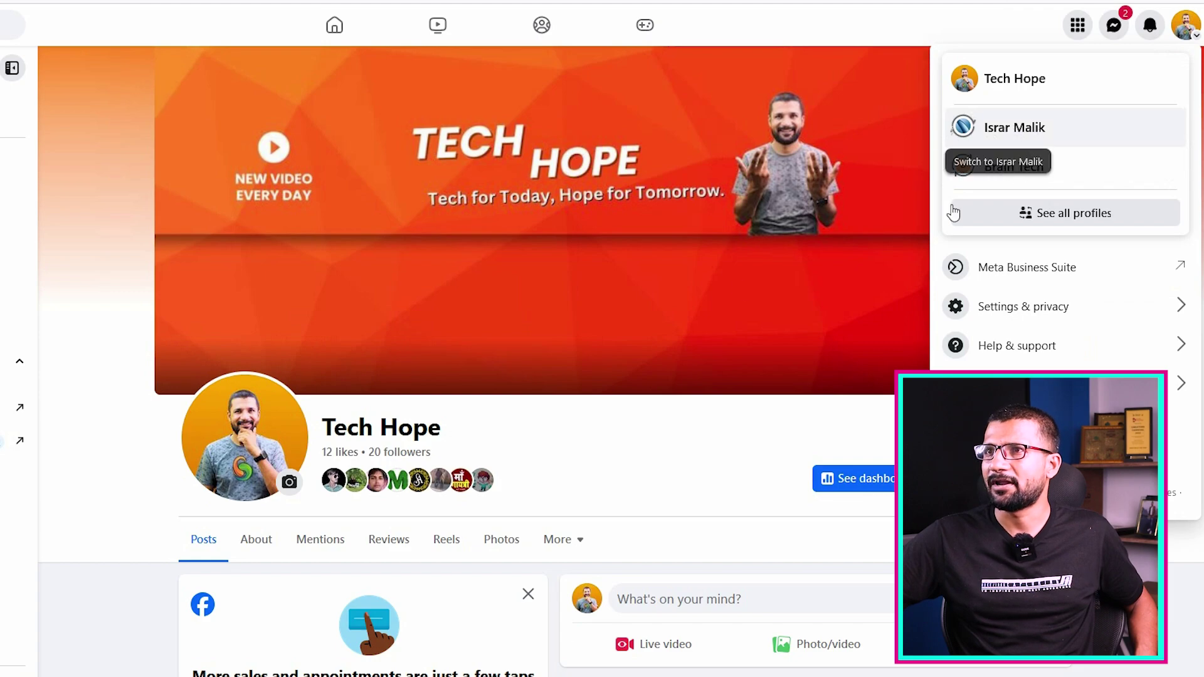
left_click(1014, 129)
left_click(1186, 20)
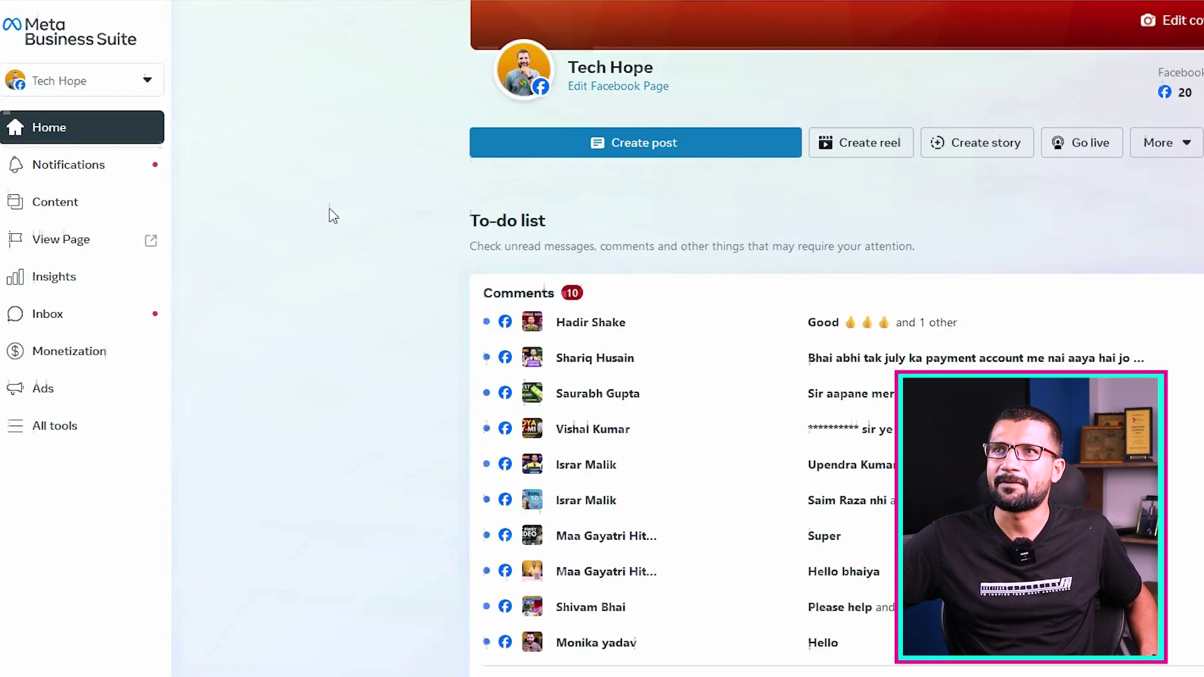
- Inspect the business portfolios available alongside the Tech Hope page in Meta Business Suite
left_click(116, 80)
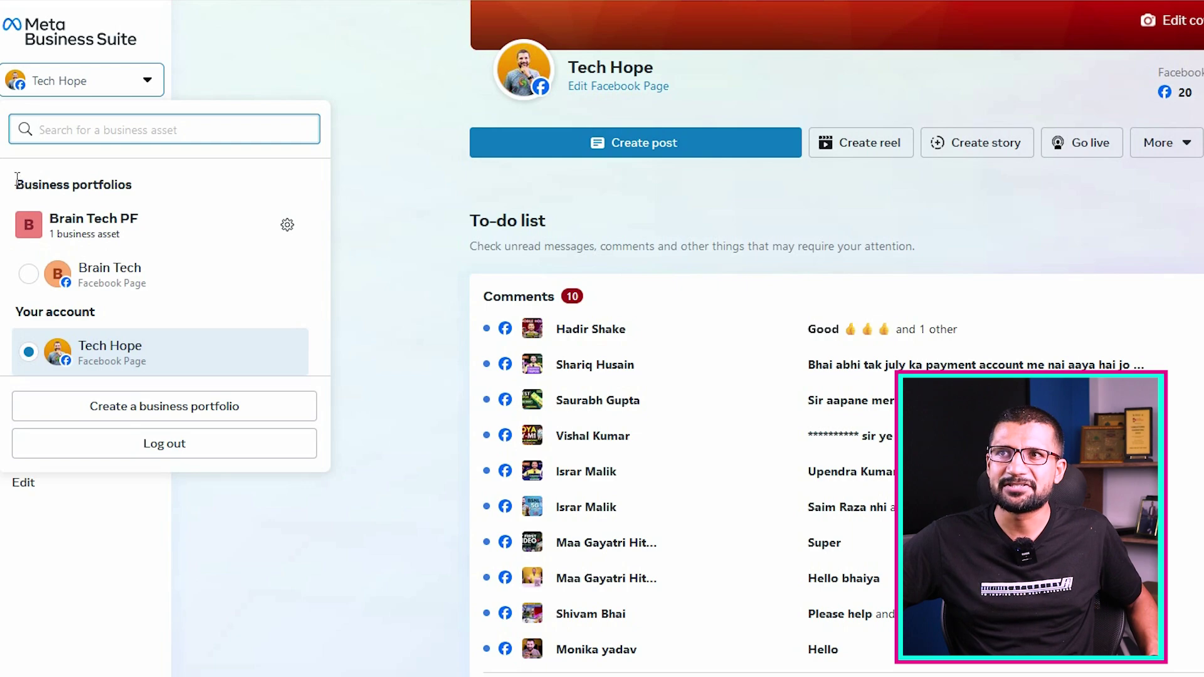
left_click_drag(17, 178, 130, 181)
left_click(148, 193)
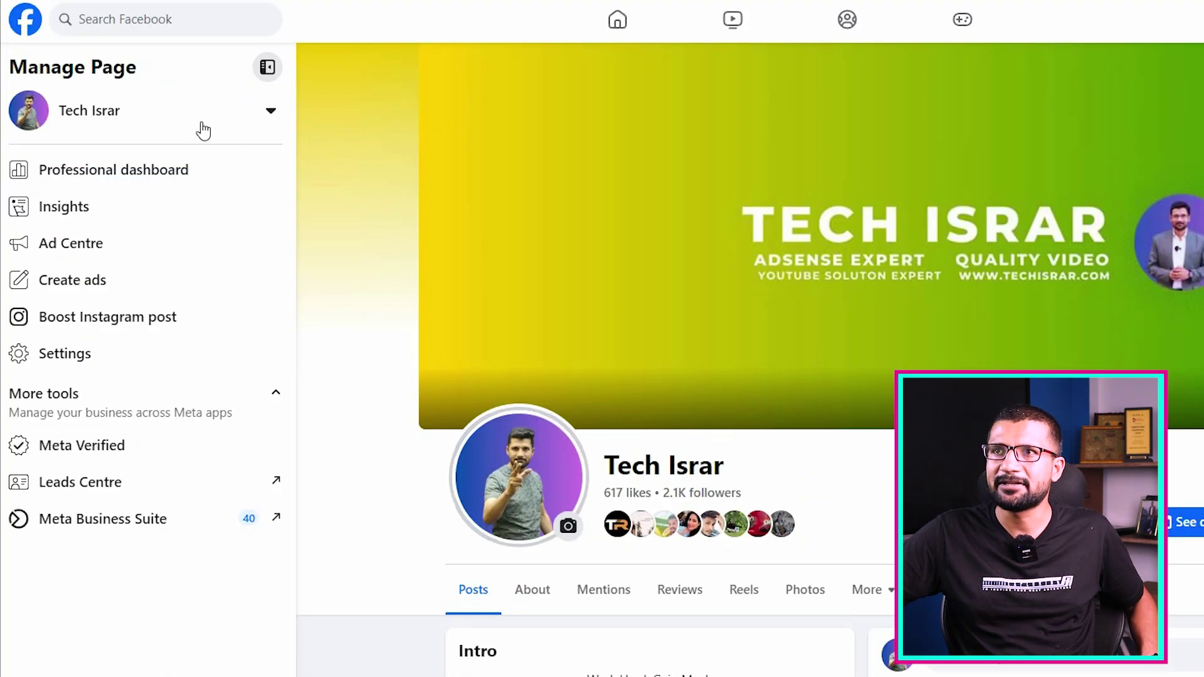
- Open Meta Business Suite from the Tech Israr page and examine its business portfolios
left_click(123, 519)
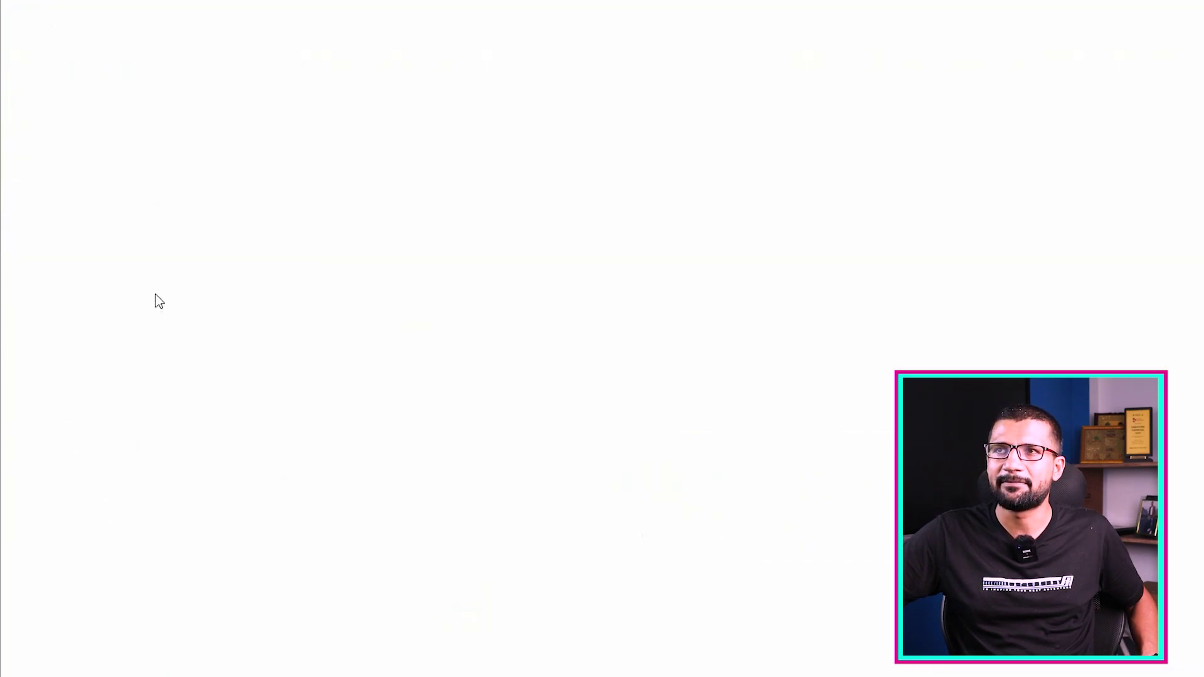
left_click(88, 81)
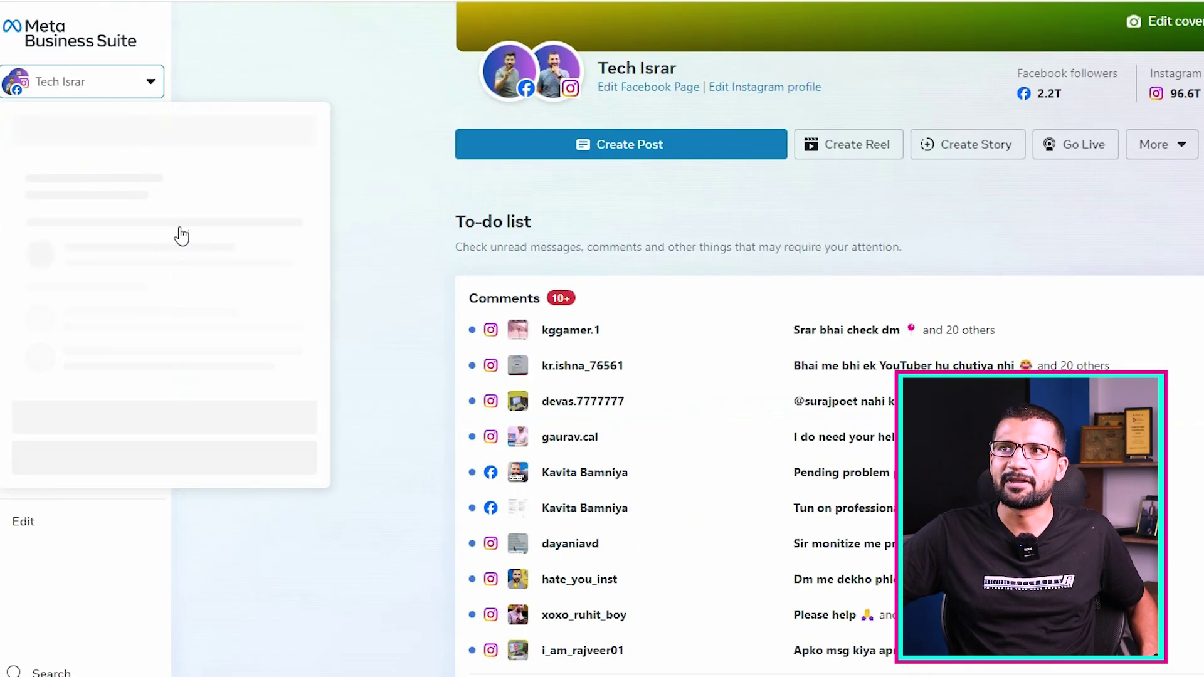
left_click_drag(14, 185, 155, 183)
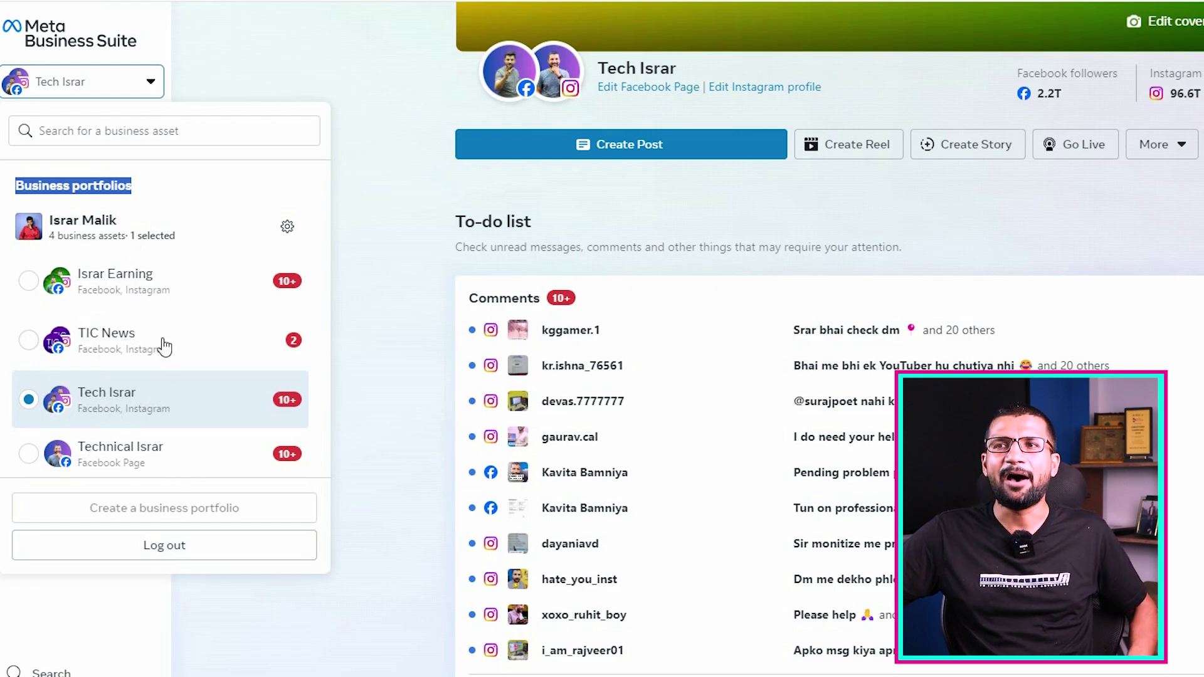
- Switch to the Technical Israr page and check which business portfolio it belongs to
left_click(121, 463)
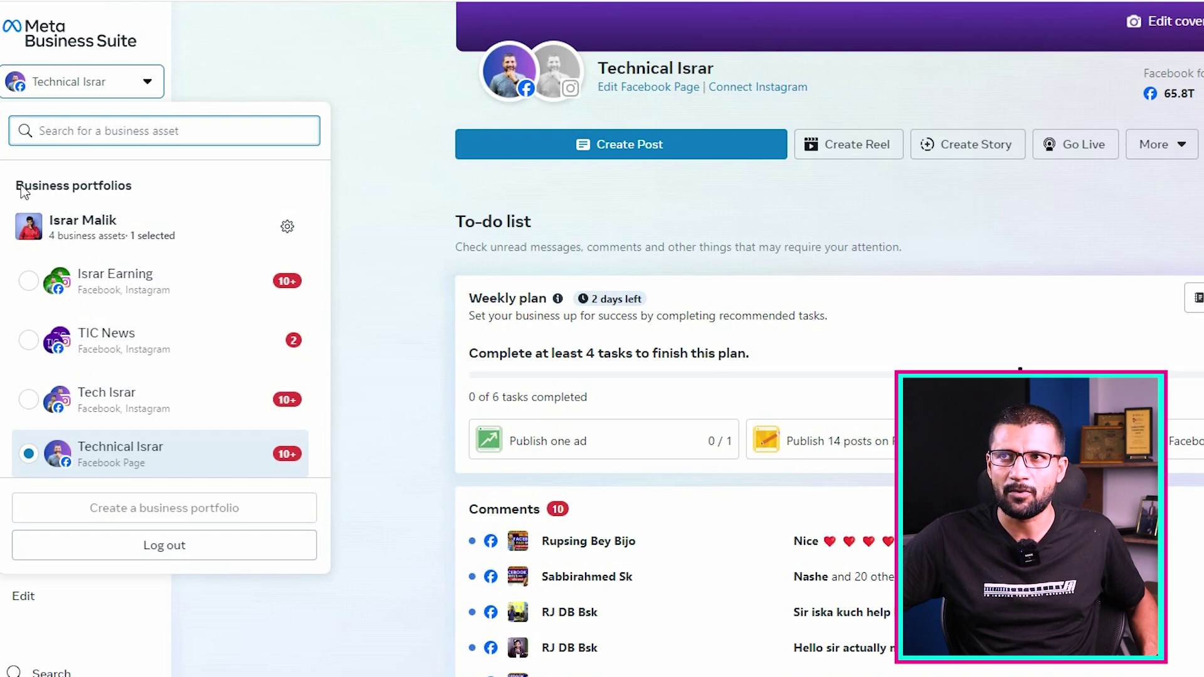
left_click_drag(23, 187, 132, 187)
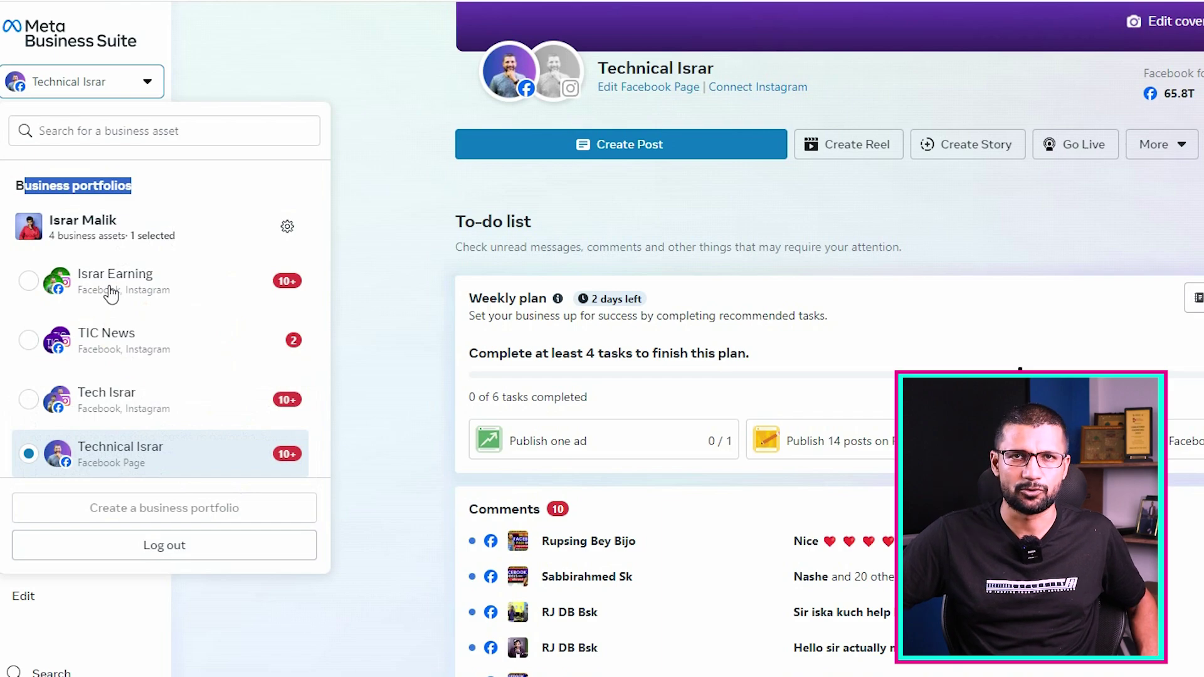
key("Escape")
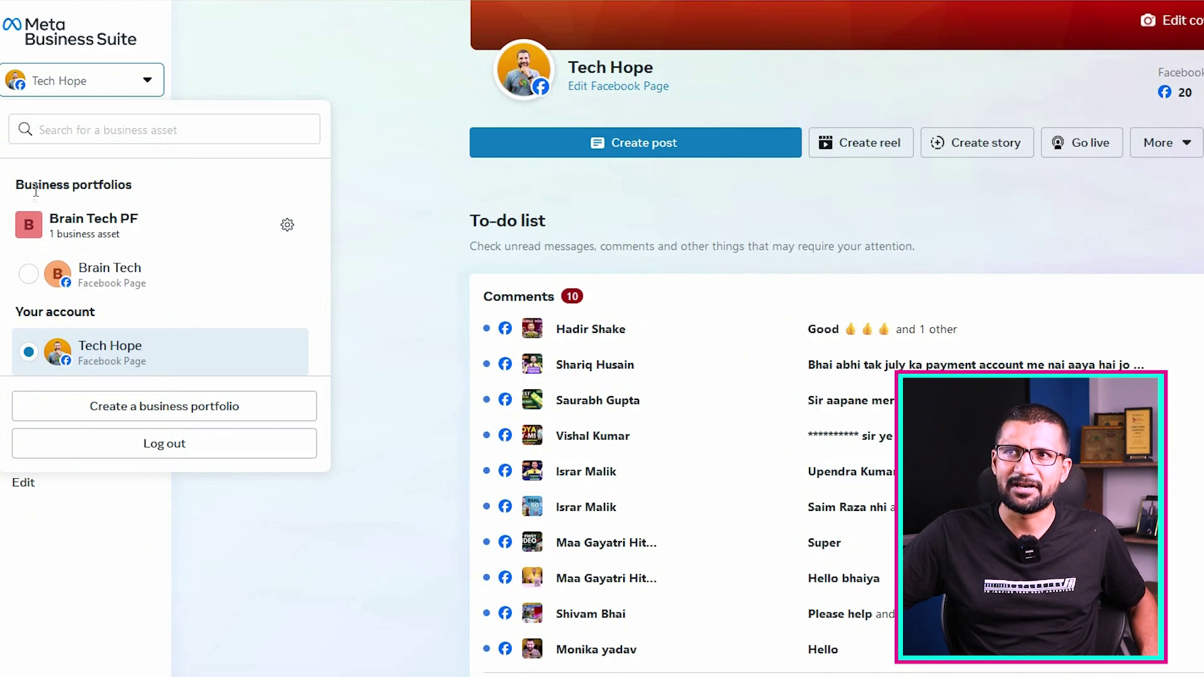
- Compare the Brain Tech PF portfolio and its Brain Tech page with the Tech Hope page under Your account
left_click_drag(136, 218, 118, 218)
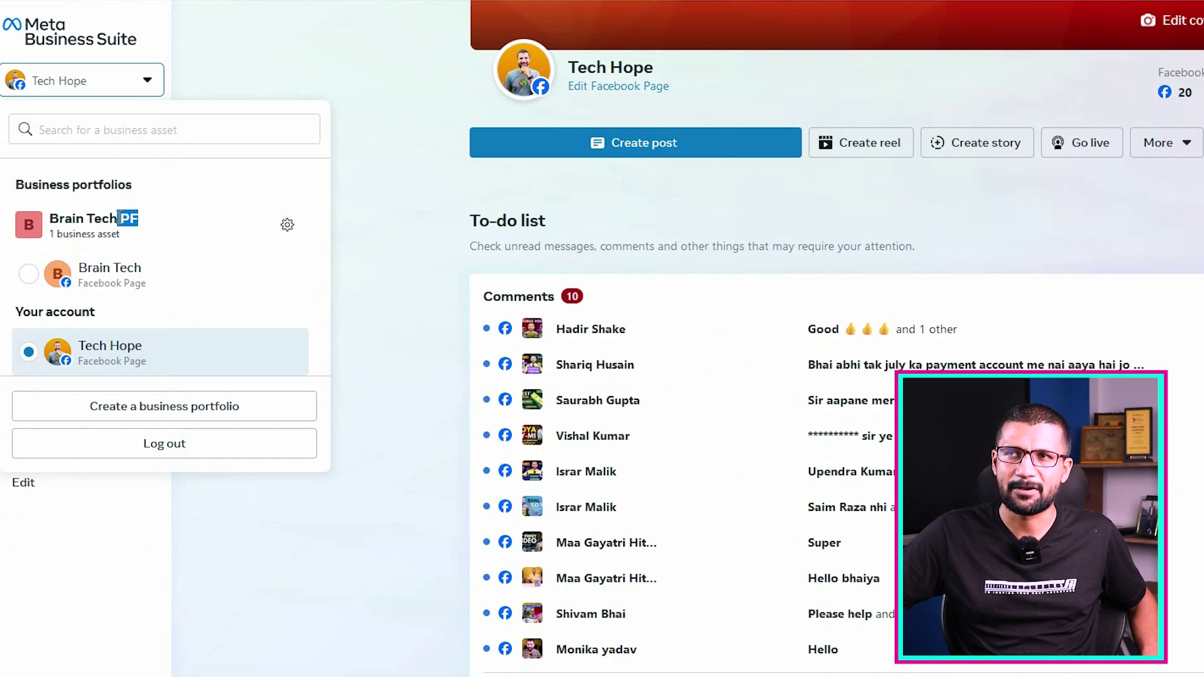
left_click(163, 203)
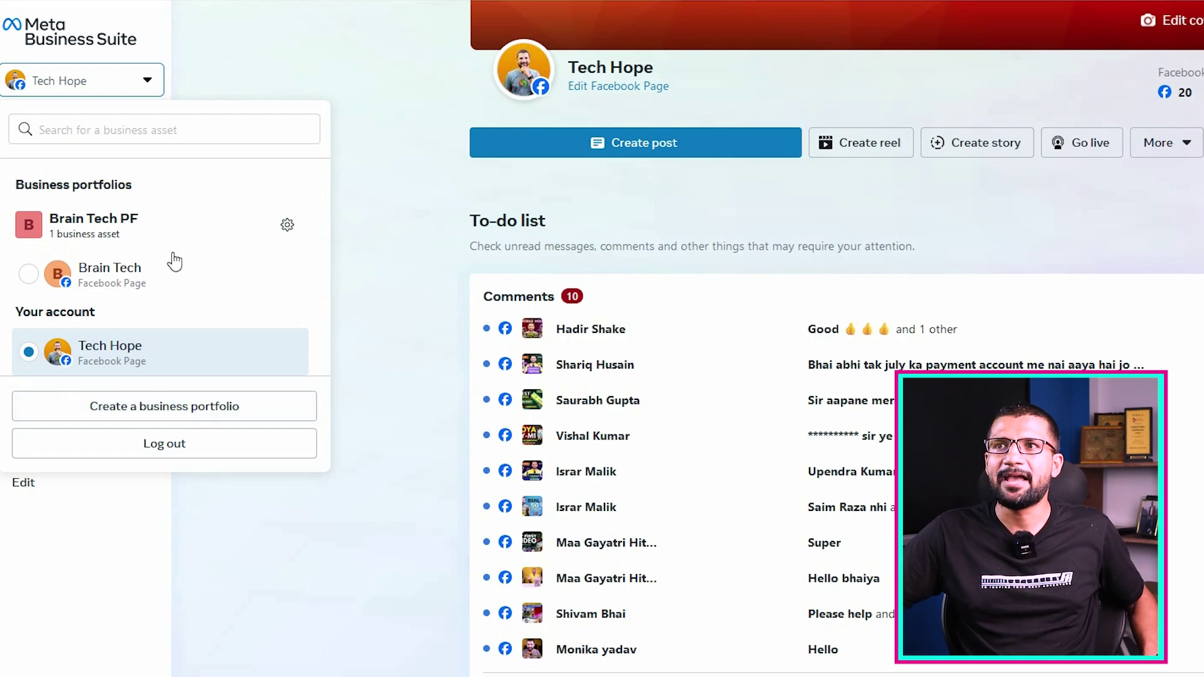
left_click(379, 188)
left_click(108, 81)
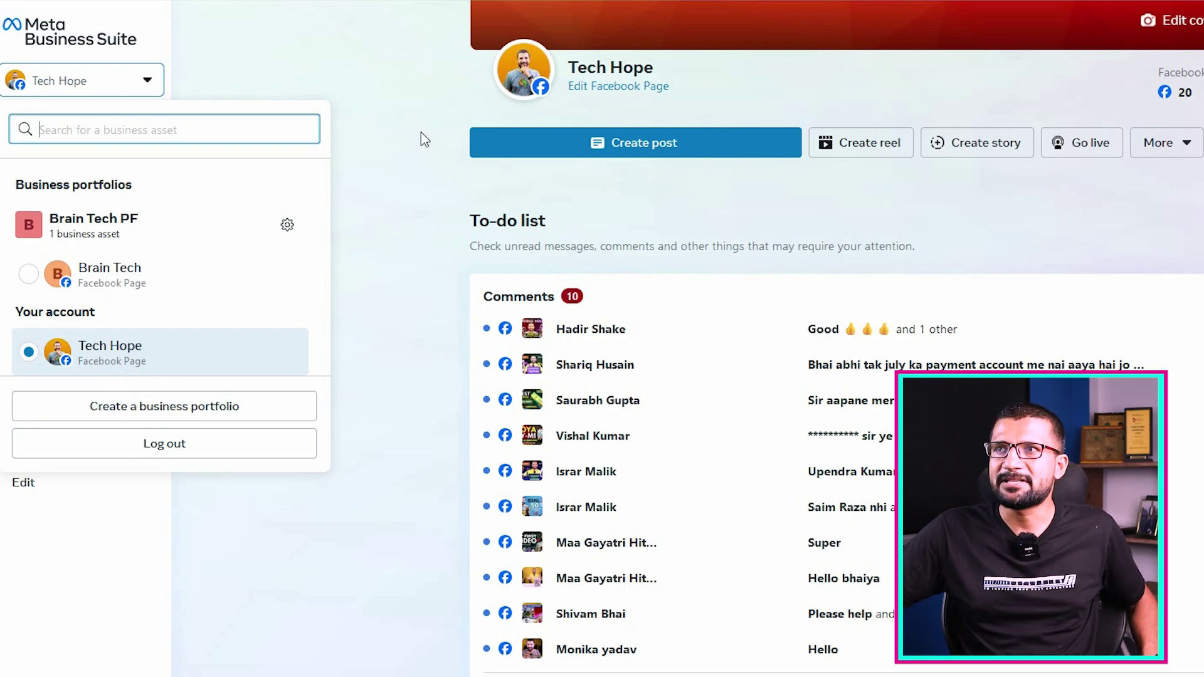
left_click(394, 89)
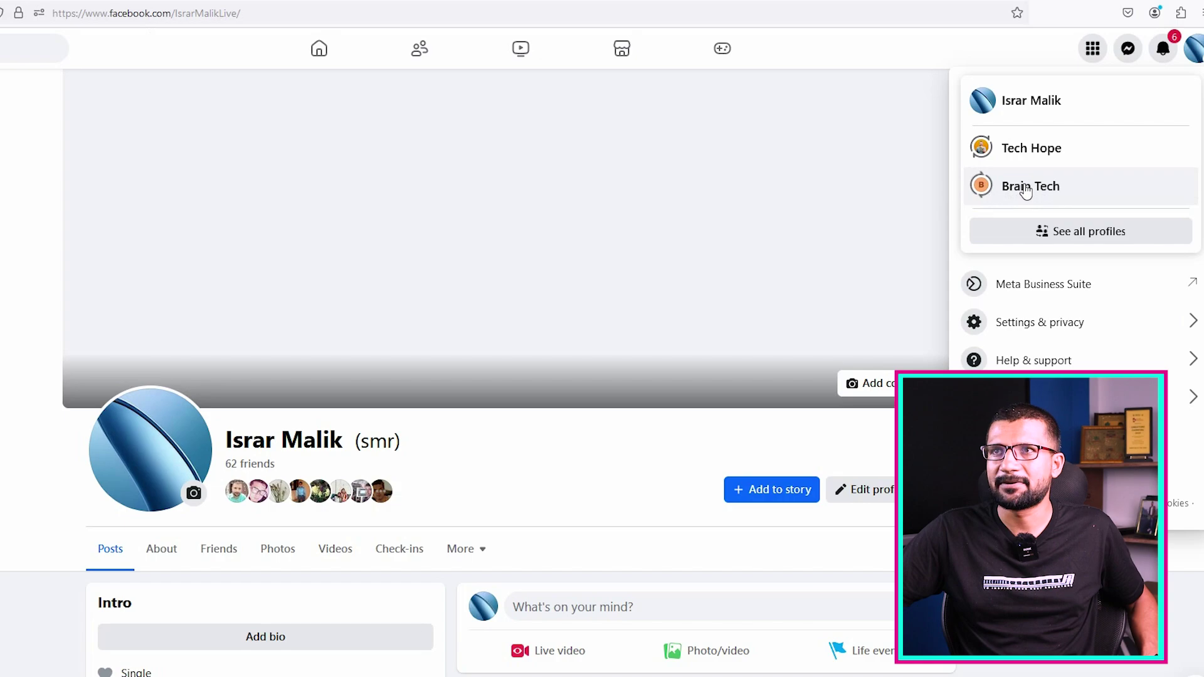
- Switch to the Brain Tech page and examine its business portfolio access in the Page access settings
left_click(1026, 191)
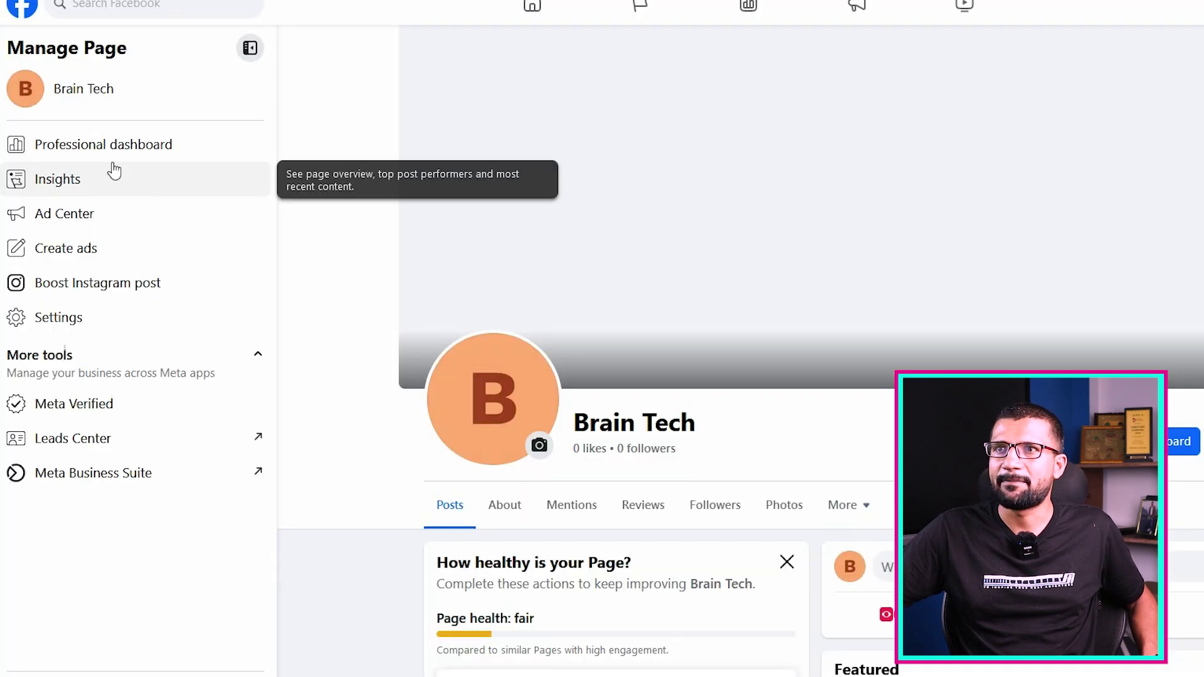
left_click(113, 153)
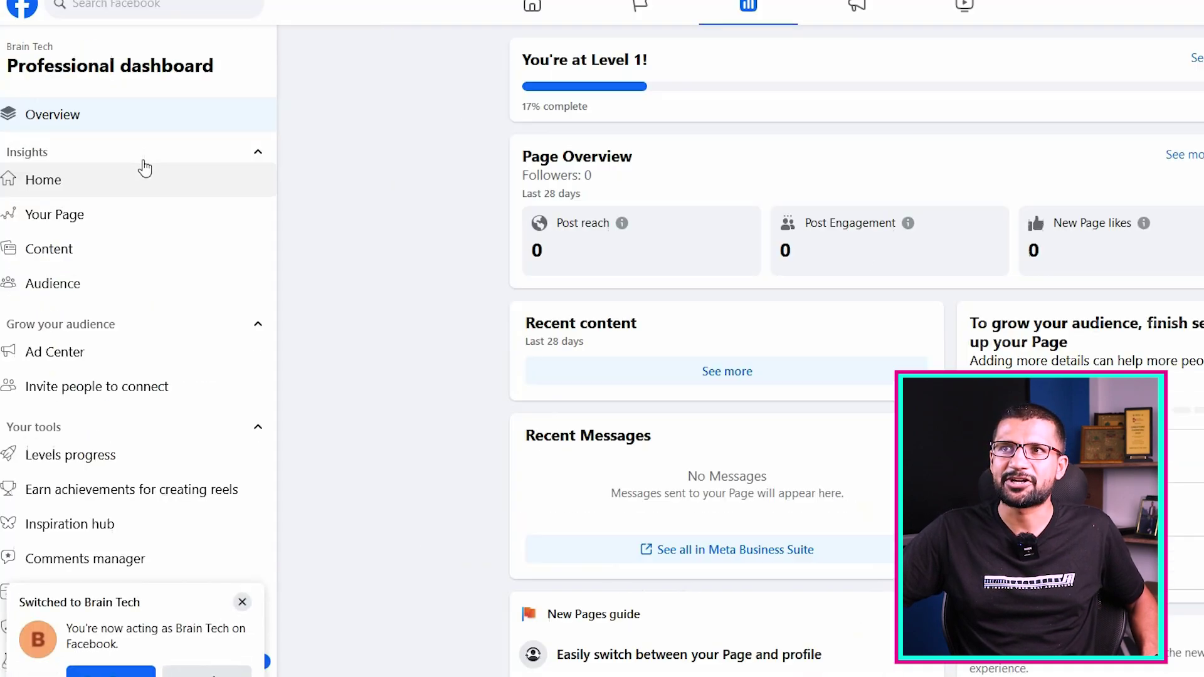
left_click_drag(268, 341, 288, 492)
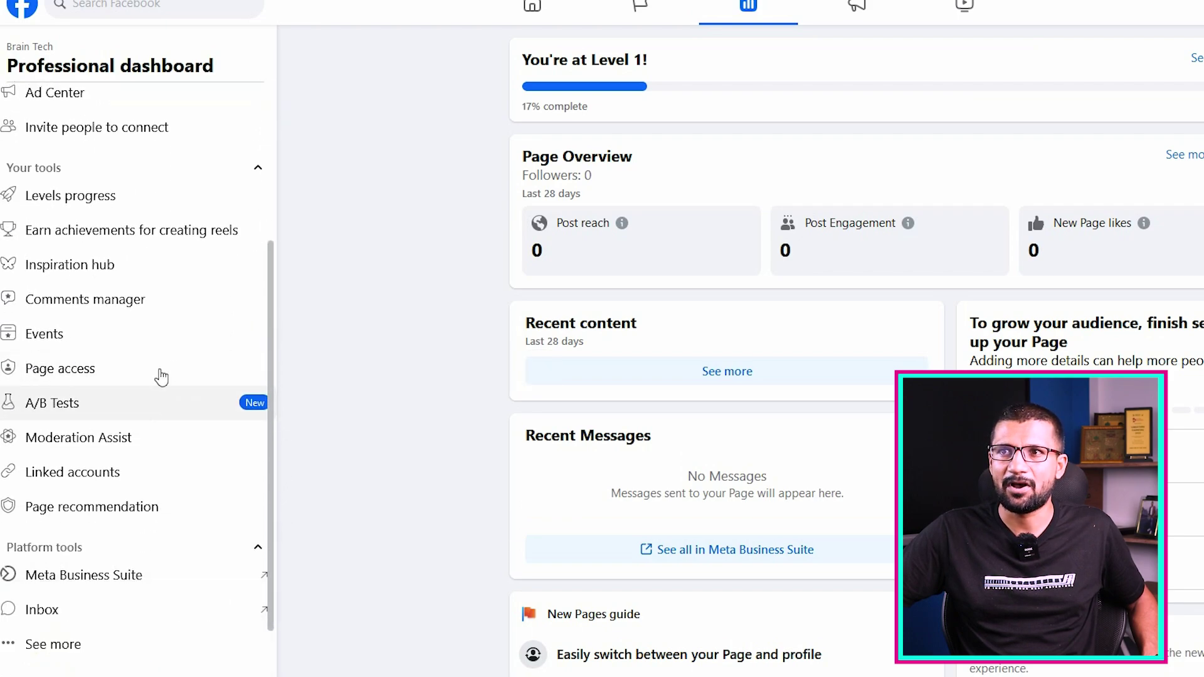
left_click(110, 371)
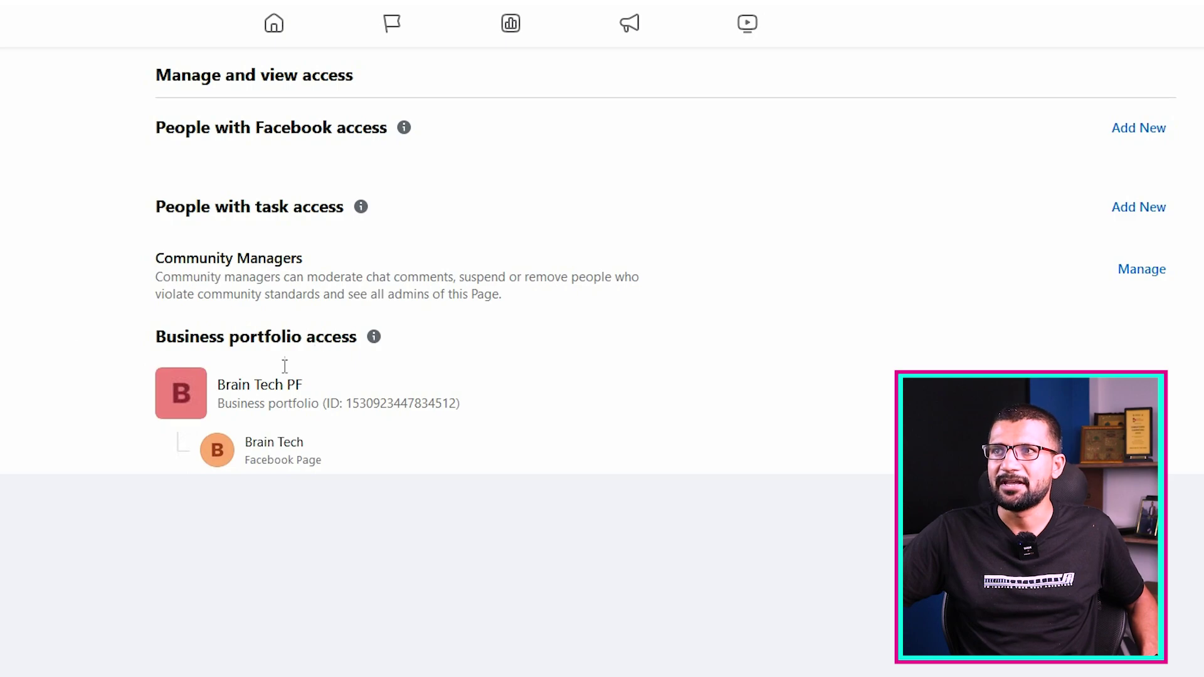
left_click_drag(304, 442, 244, 444)
left_click_drag(321, 395, 226, 396)
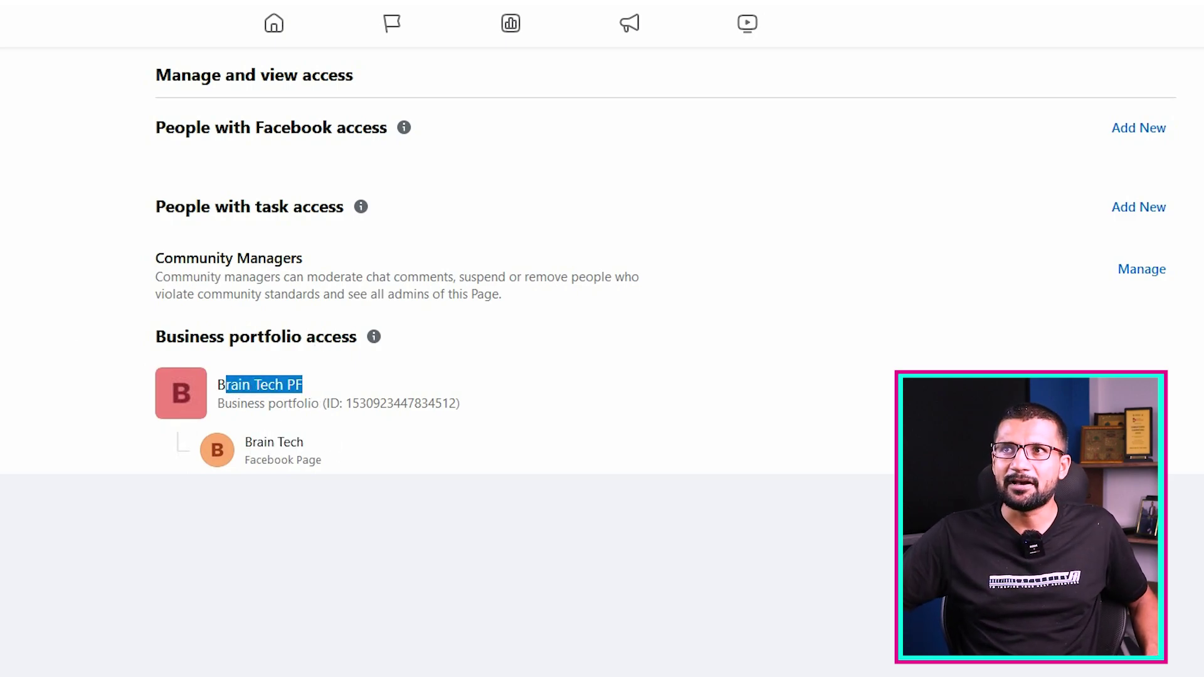
- Switch to the Tech Hope page and open its Page access settings from the professional dashboard
left_click(1182, 40)
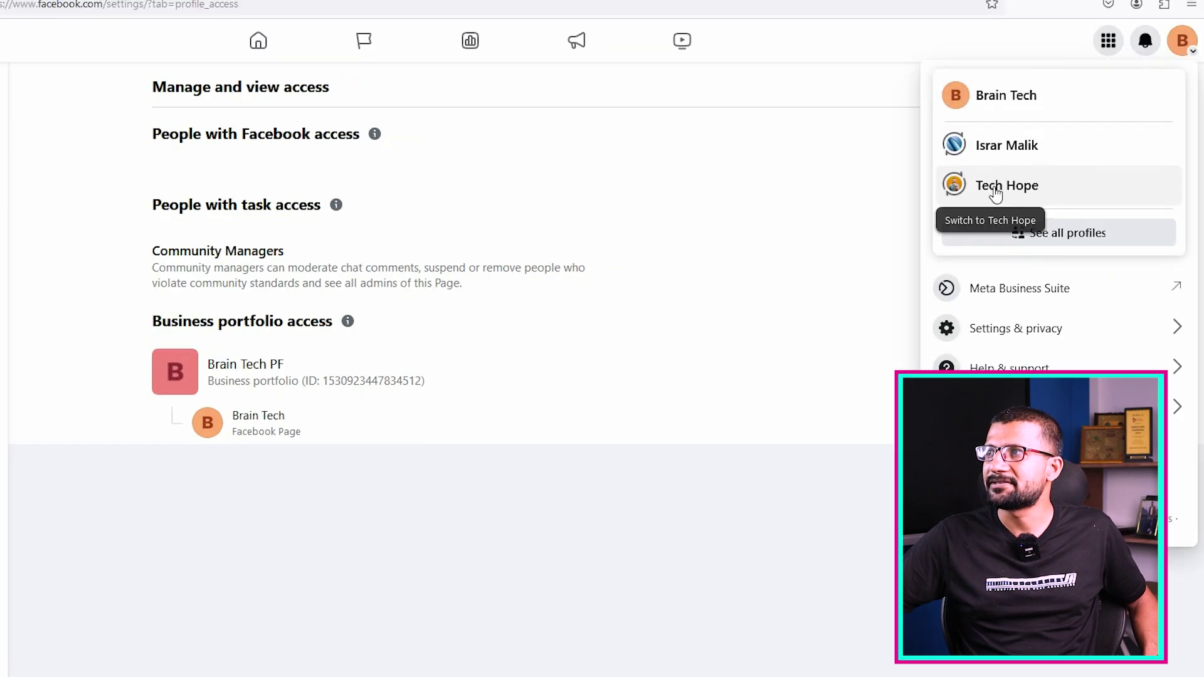
left_click(995, 192)
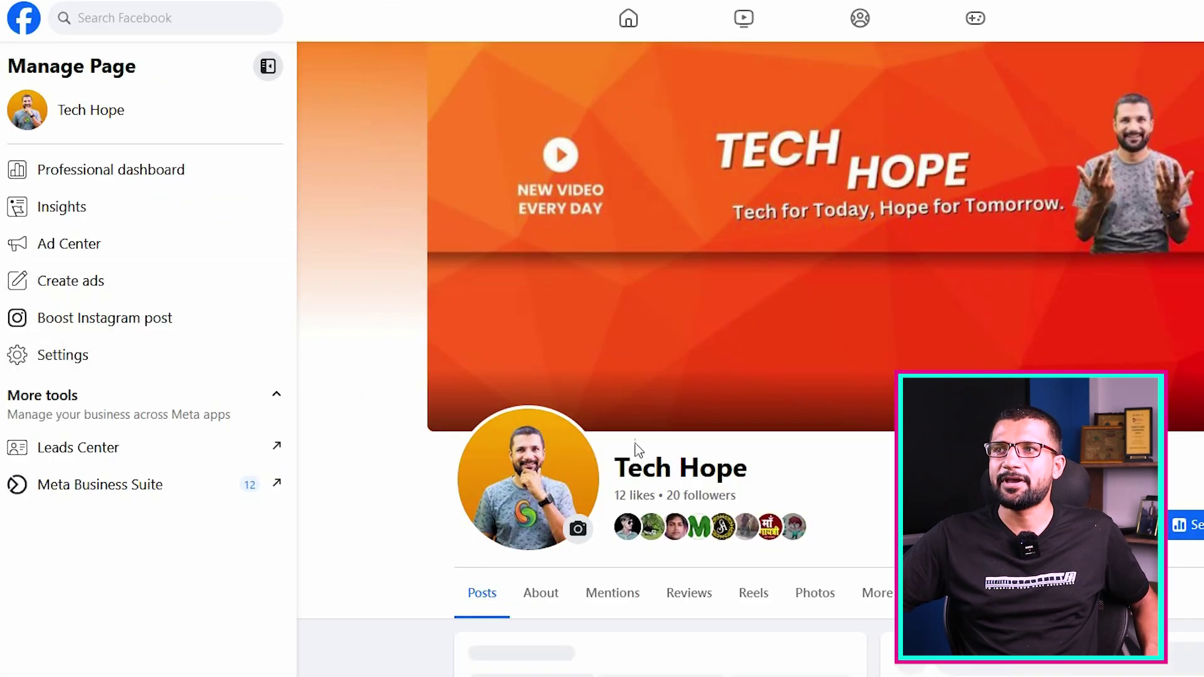
left_click_drag(776, 484, 641, 469)
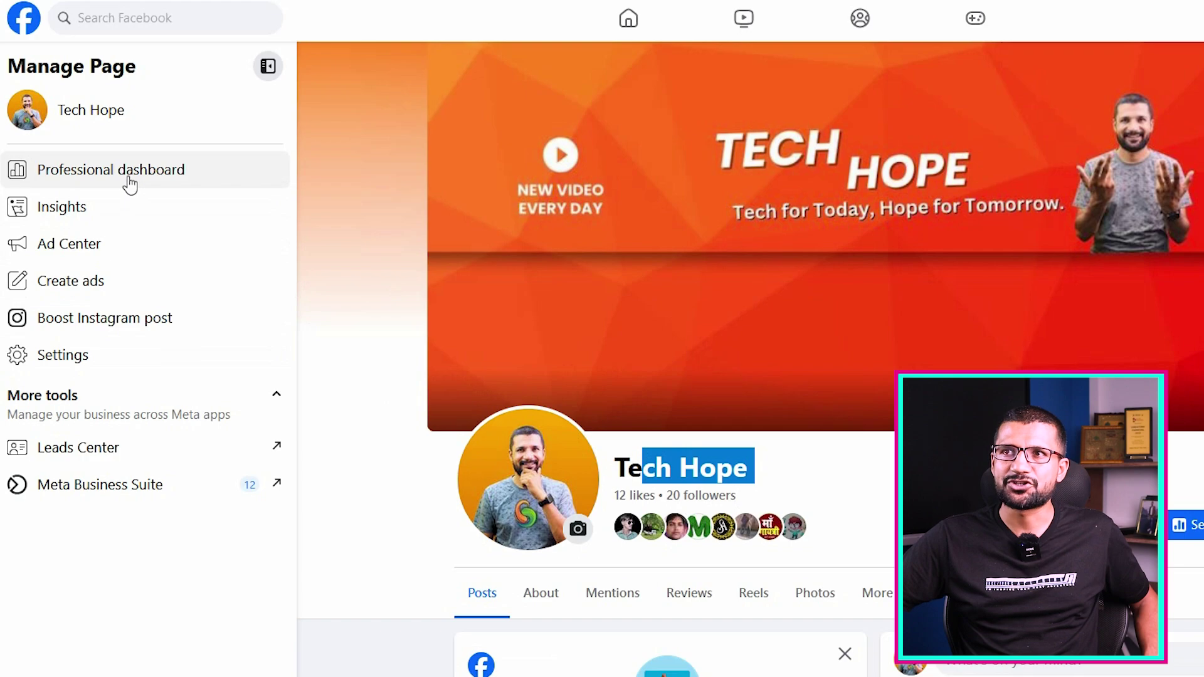
left_click(130, 182)
left_click_drag(290, 250, 304, 486)
scroll(125, 389, "up", 1)
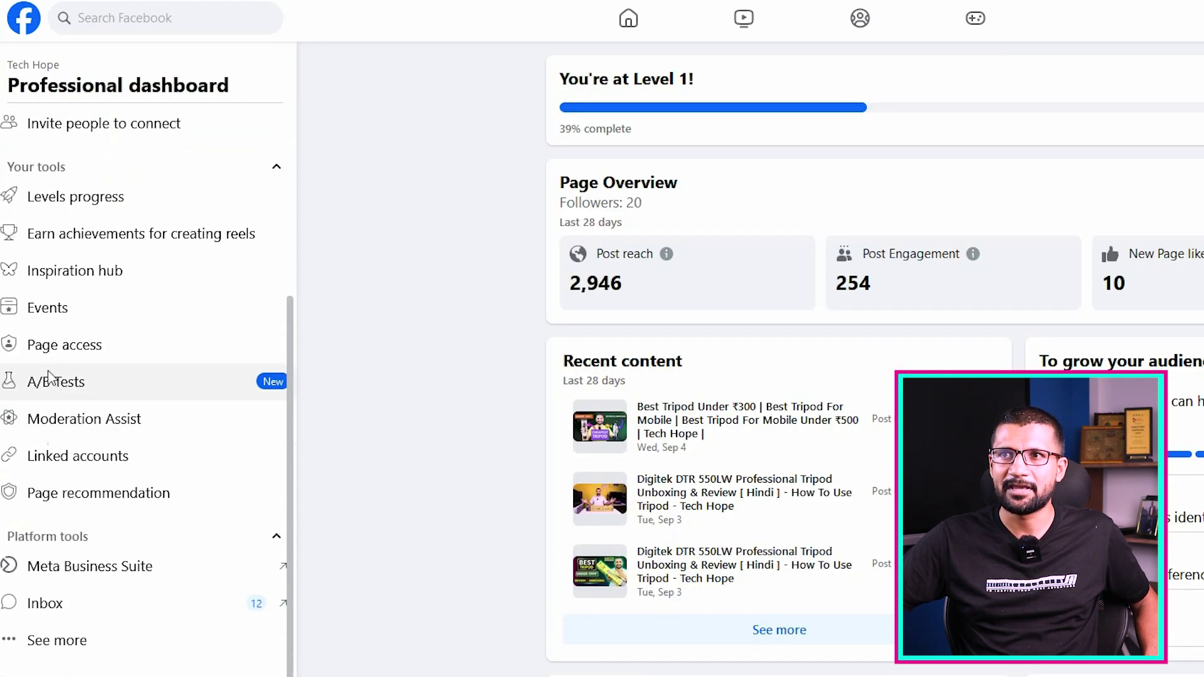
left_click(45, 347)
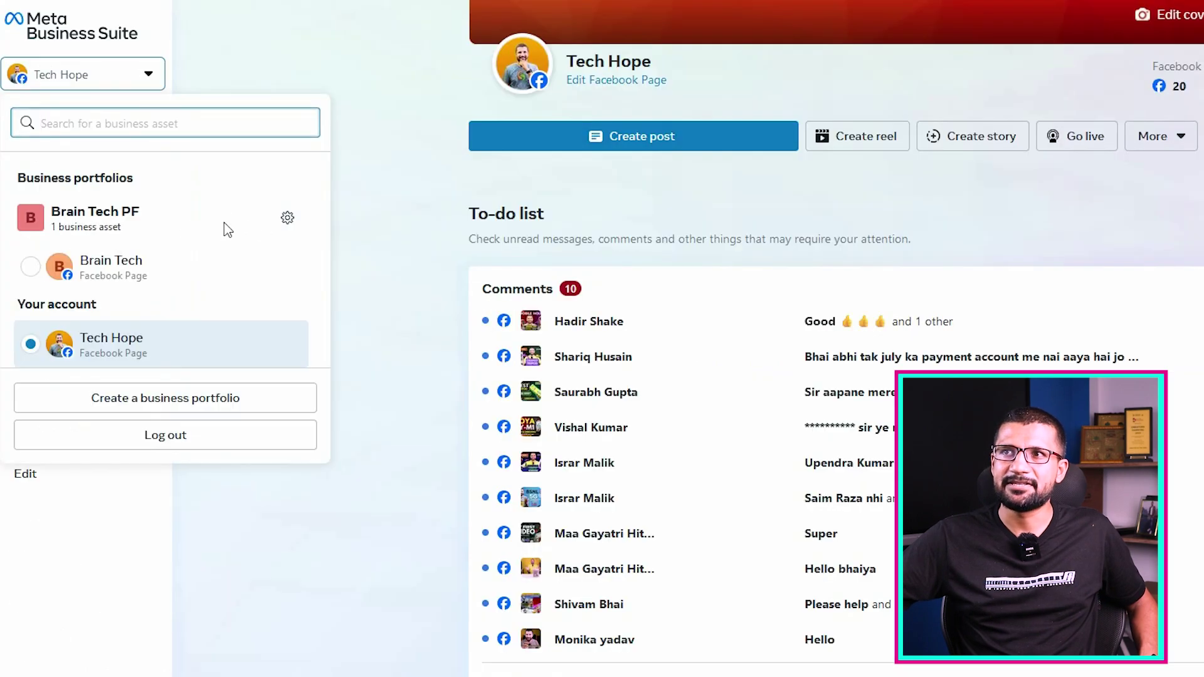
- Open the Brain Tech PF portfolio settings and examine the Brain Tech user's portfolio access and assigned Facebook Page
left_click(288, 219)
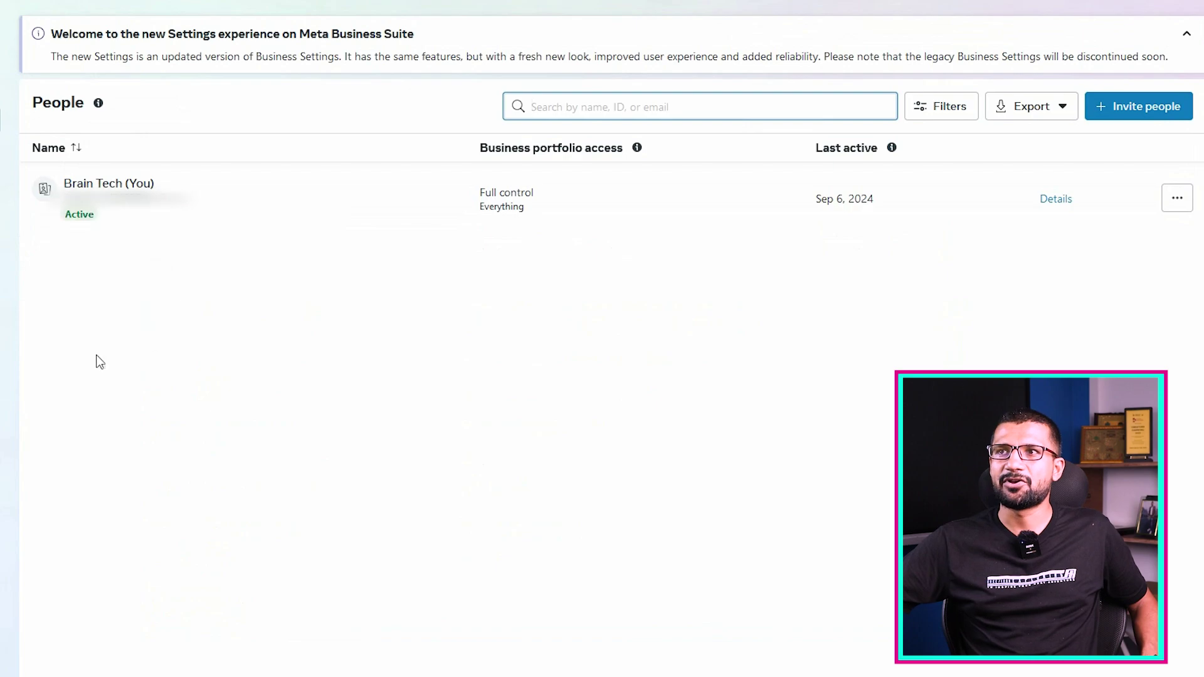
left_click(109, 213)
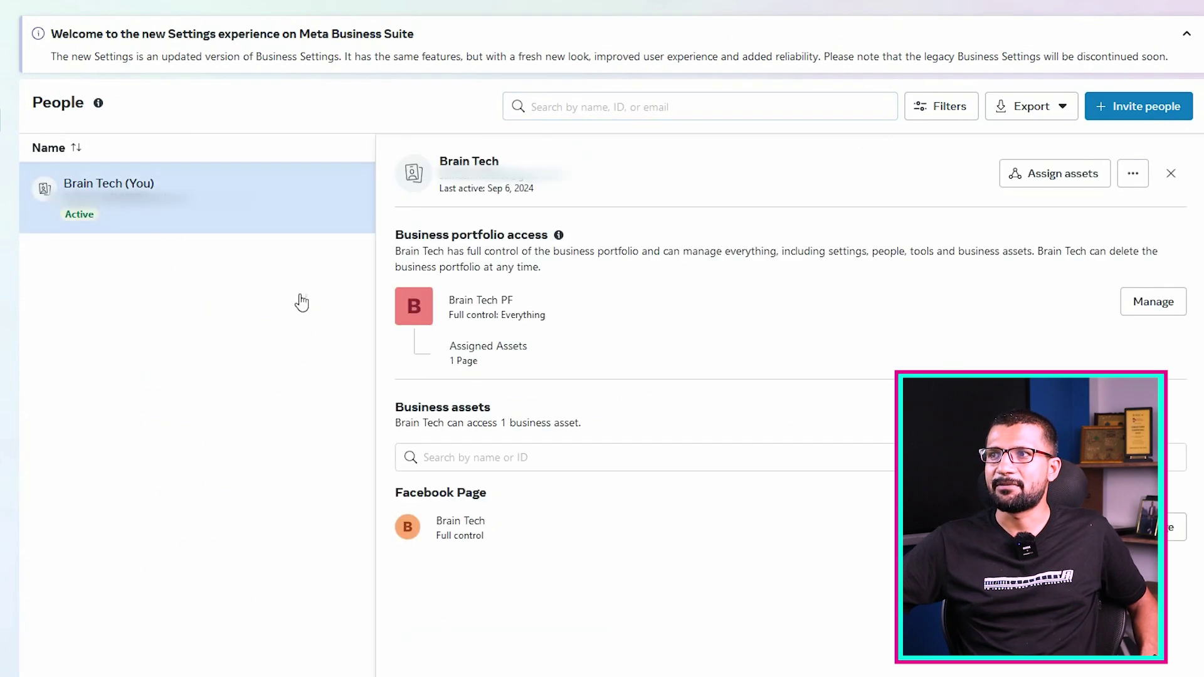
left_click_drag(495, 524, 508, 492)
left_click(420, 500)
left_click_drag(530, 303, 443, 306)
left_click_drag(508, 525, 445, 521)
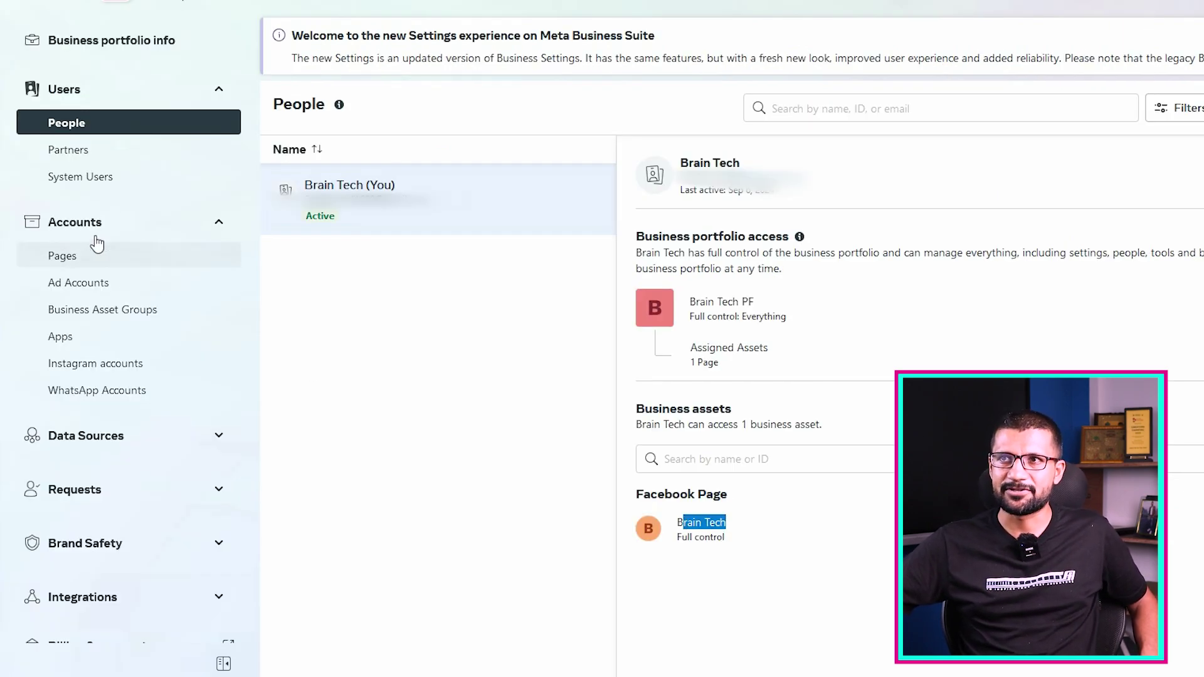
- Open the Brain Tech page in the portfolio's Pages settings and review its assigned person's permissions without changing them
left_click(80, 257)
left_click(370, 212)
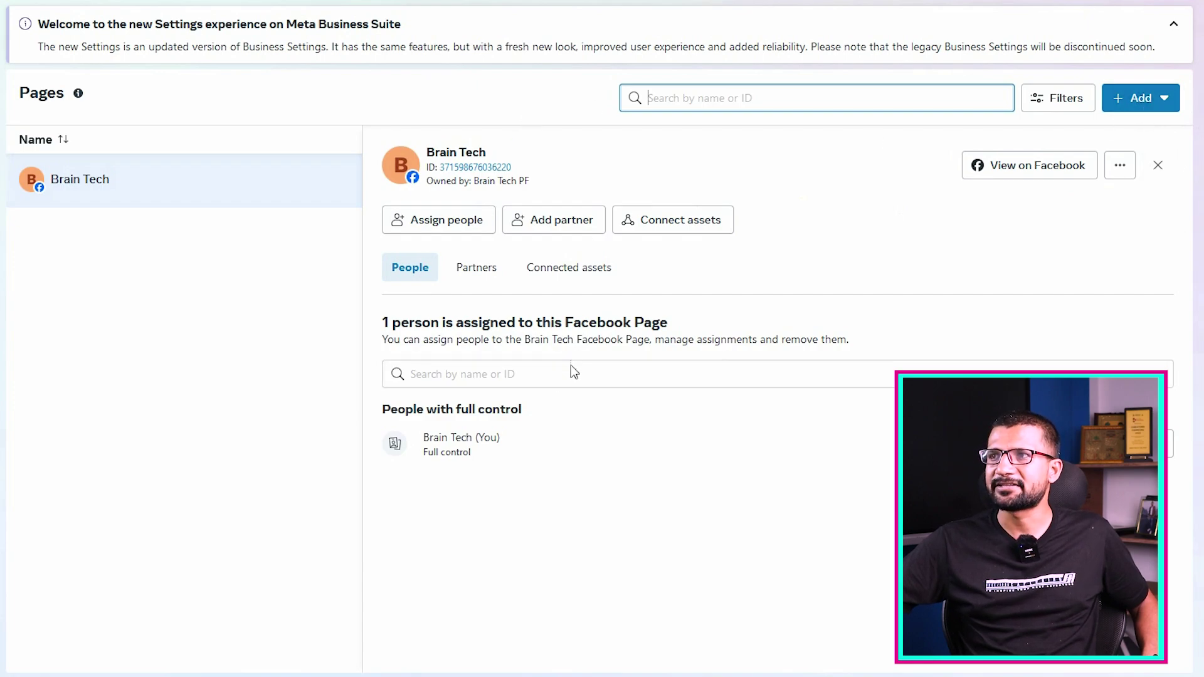
left_click(1141, 444)
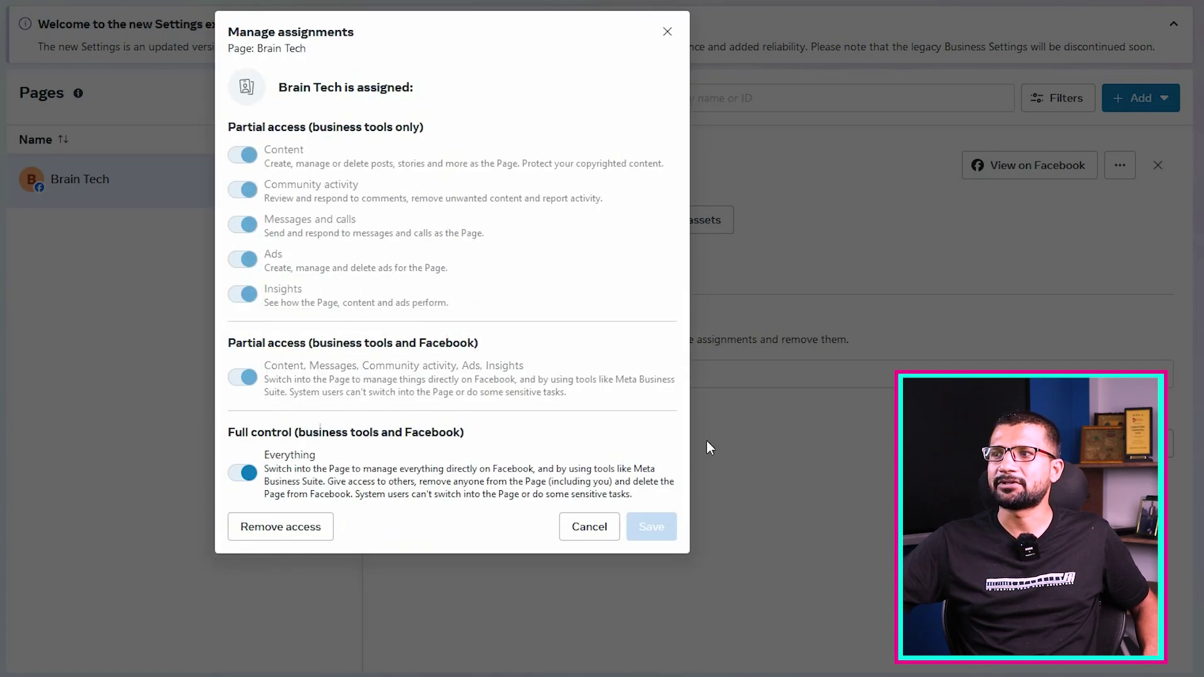
left_click(589, 527)
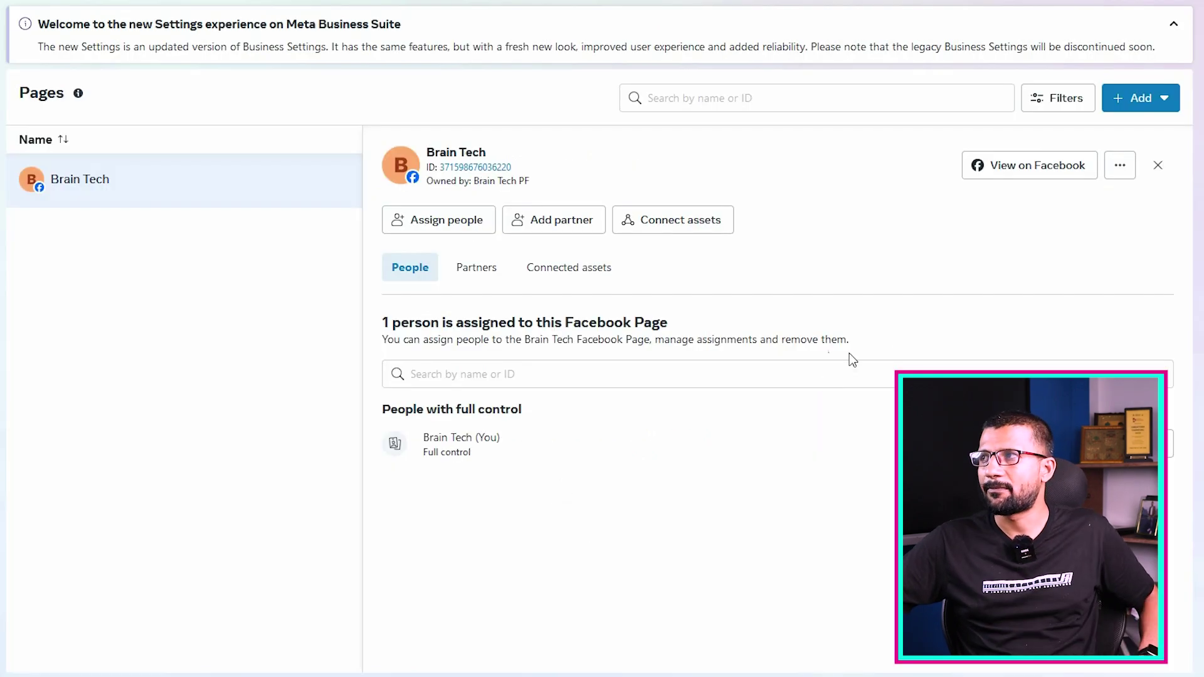
- Start adding an existing Facebook Page to the portfolio, find and select Tech Hope, and proceed to the approval request
left_click(1157, 104)
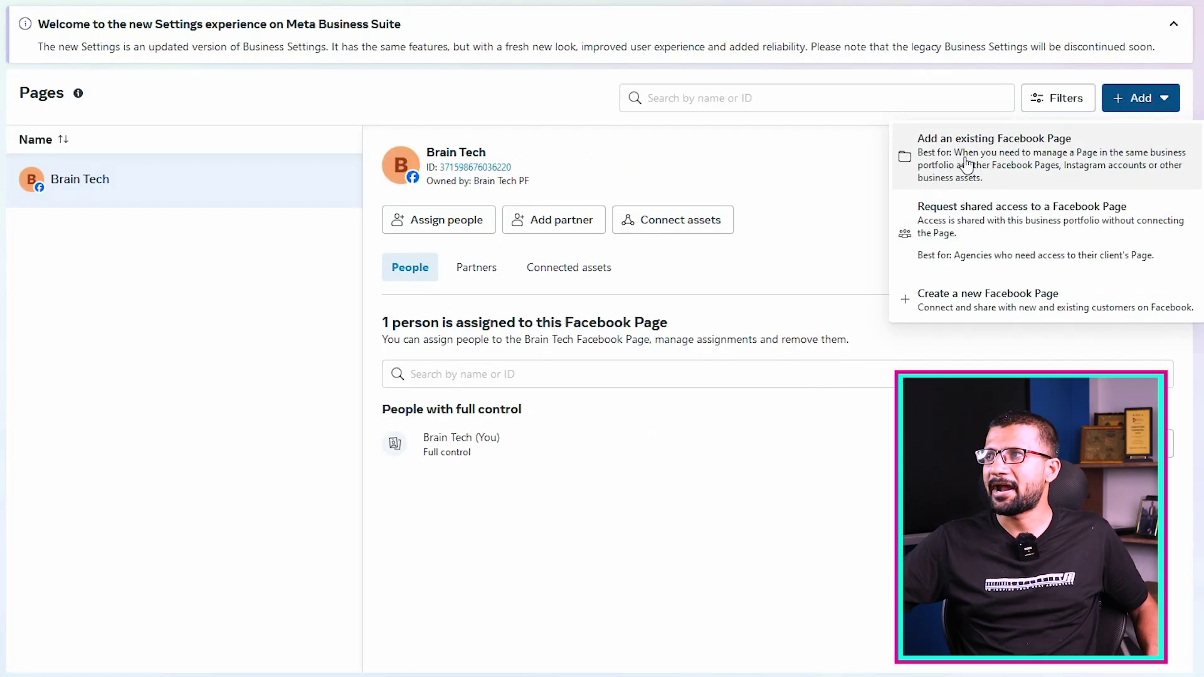
left_click(1001, 168)
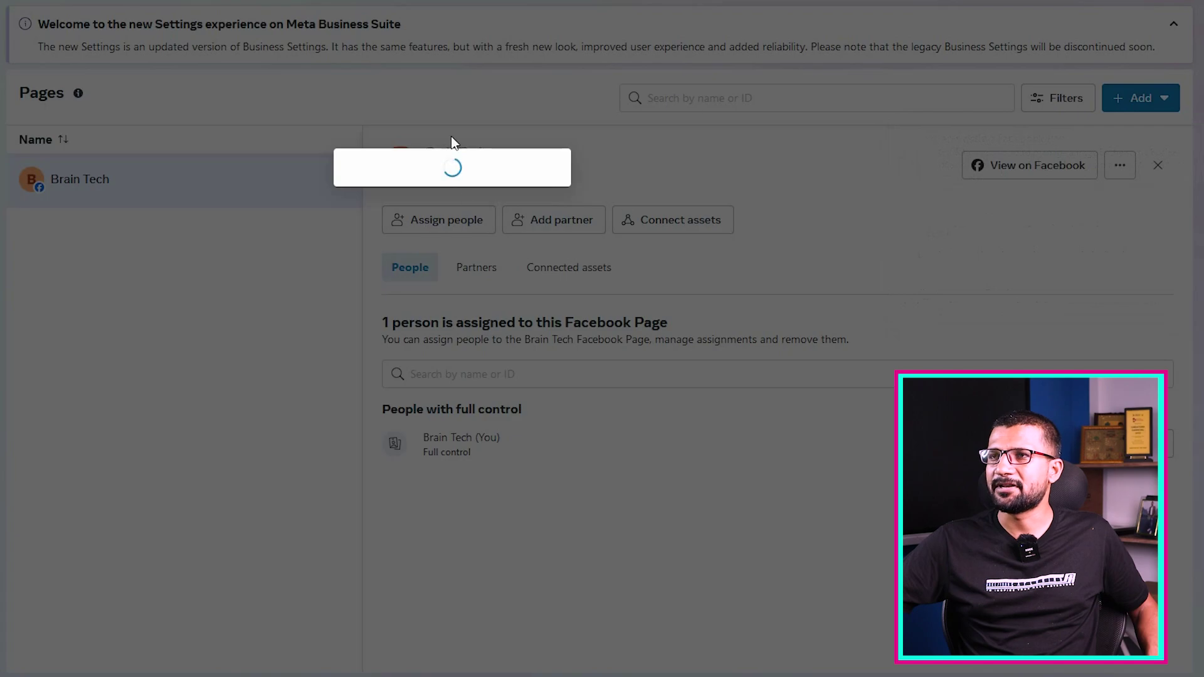
left_click(376, 183)
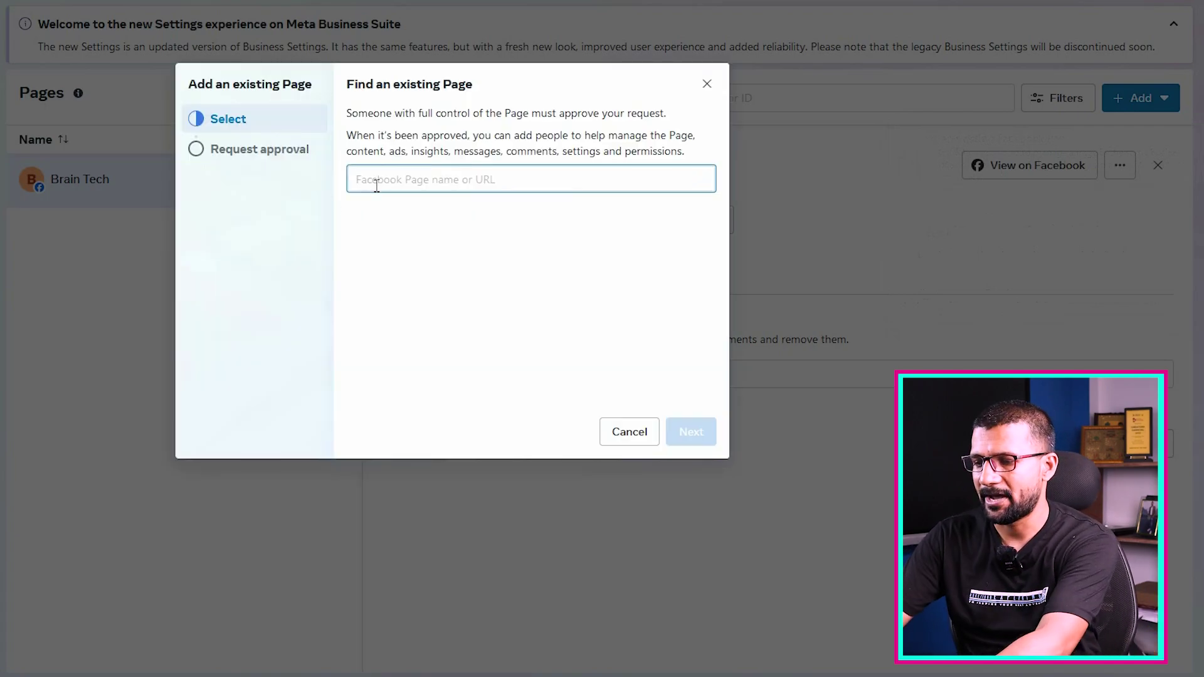
type("TECH HO")
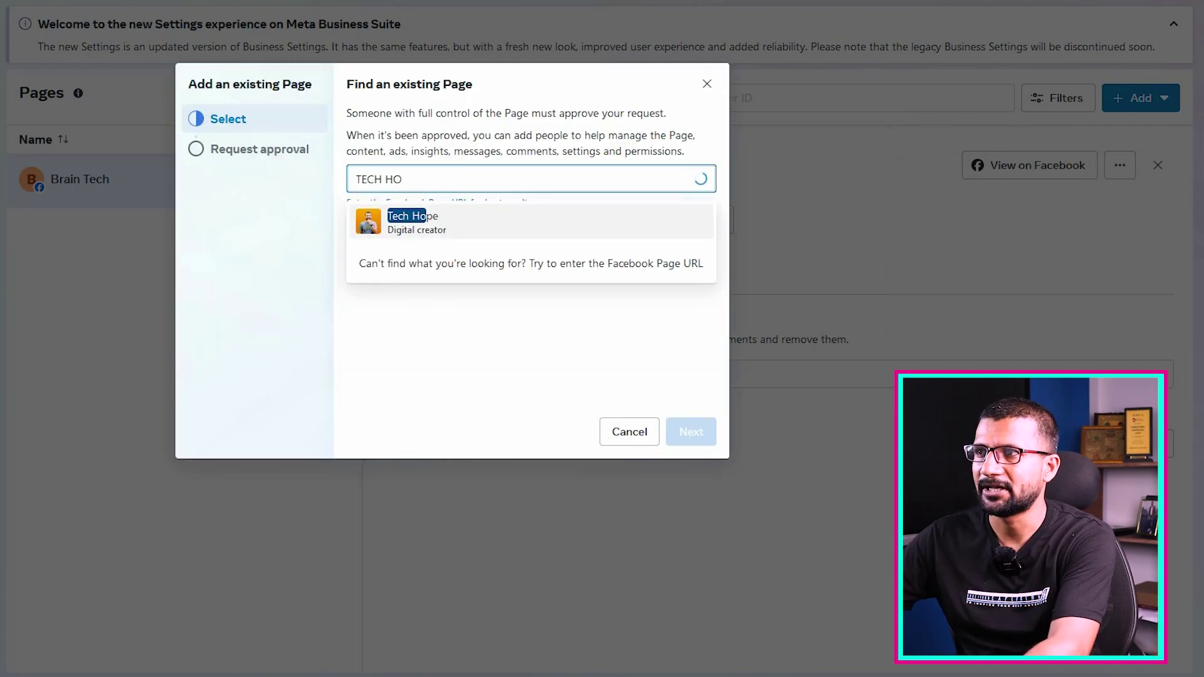
left_click(442, 225)
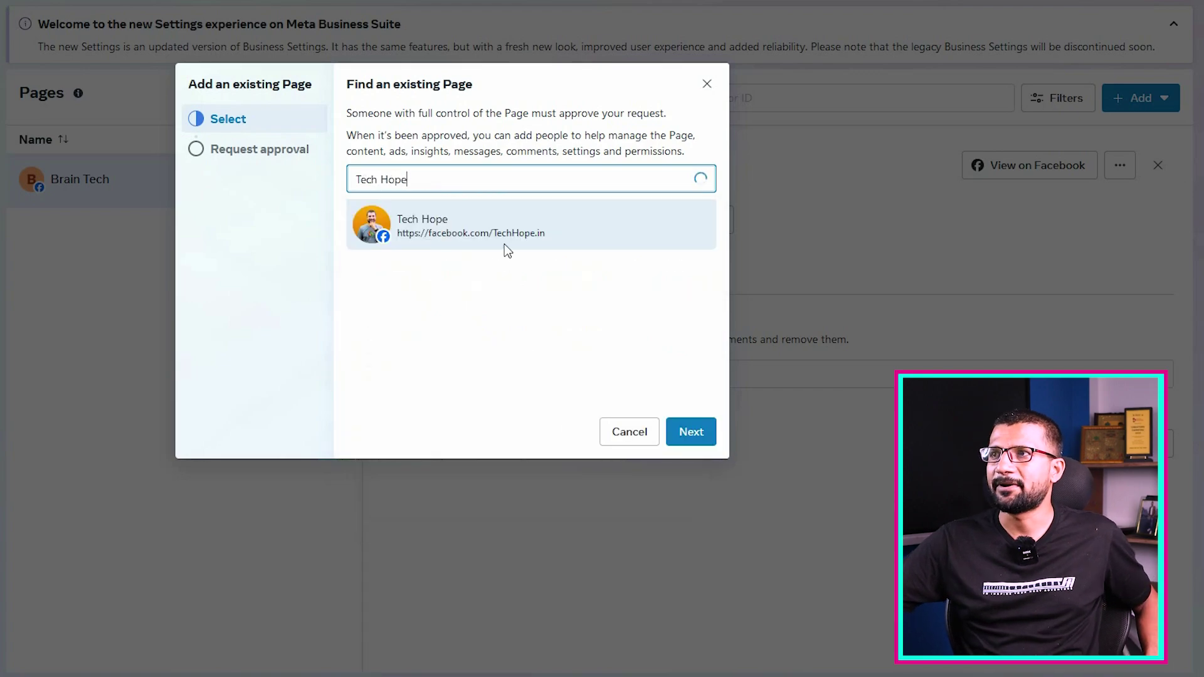
left_click(690, 432)
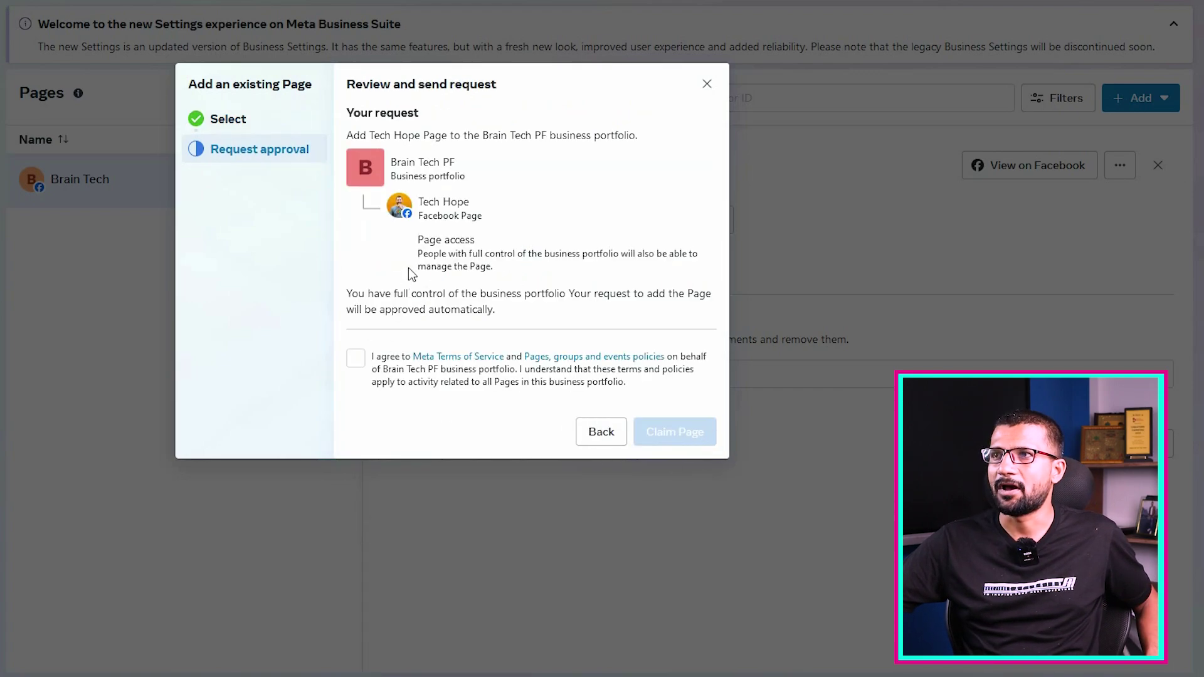
- Review the portfolio, Facebook Page and page access details in the request before sending it
left_click_drag(354, 122, 421, 115)
left_click(475, 132)
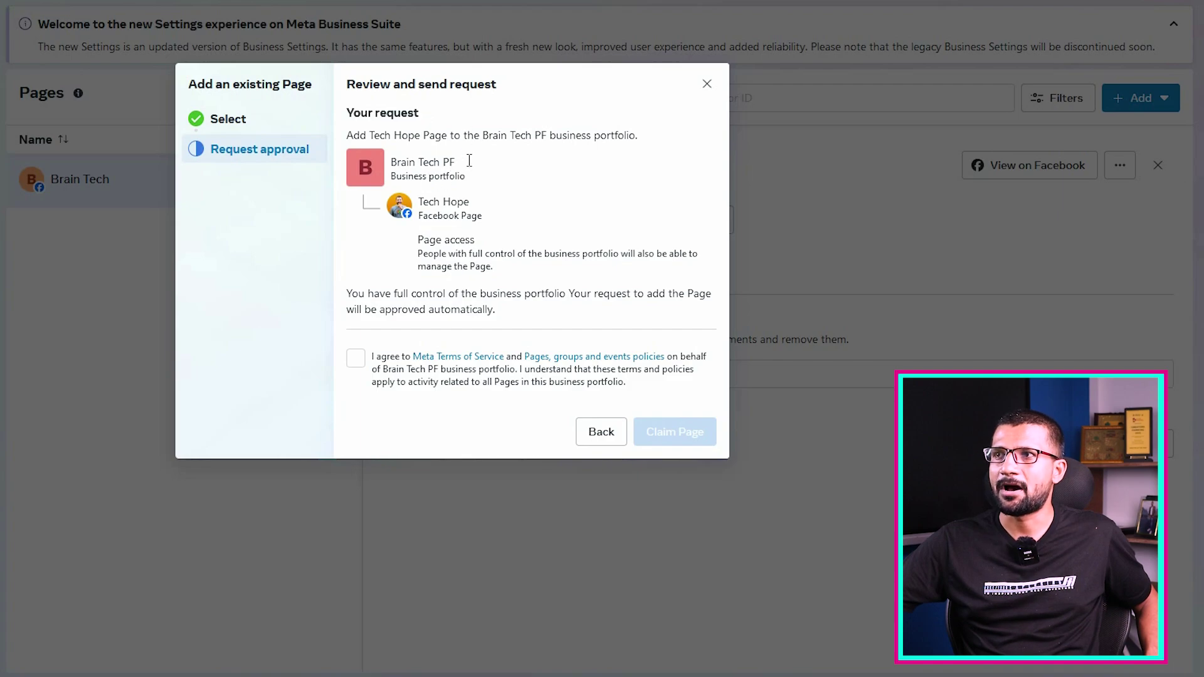
left_click_drag(469, 160, 398, 171)
left_click_drag(470, 177, 374, 150)
left_click_drag(481, 199, 421, 202)
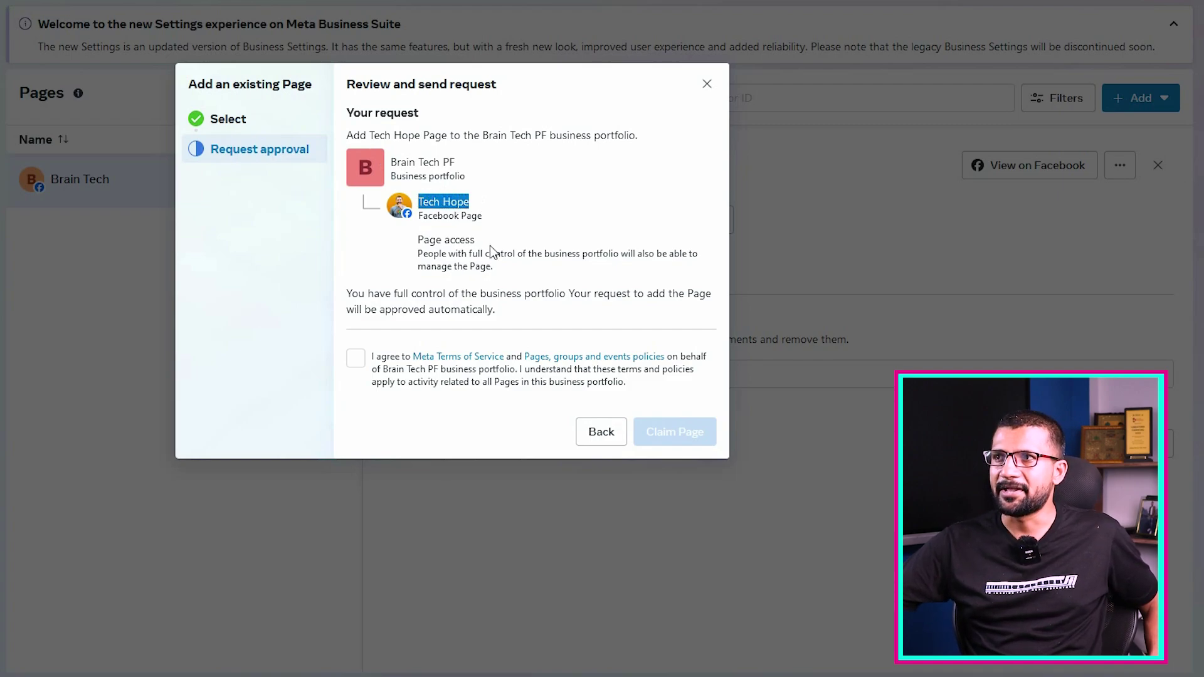
left_click_drag(475, 240, 425, 240)
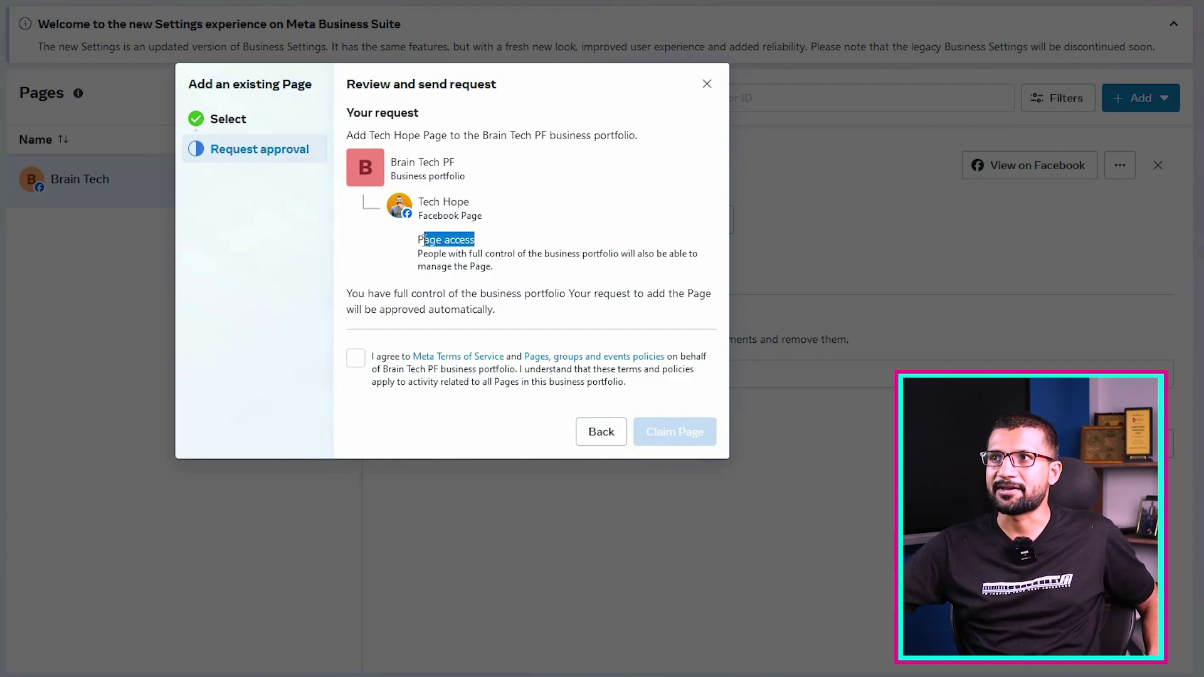
left_click_drag(456, 162, 398, 164)
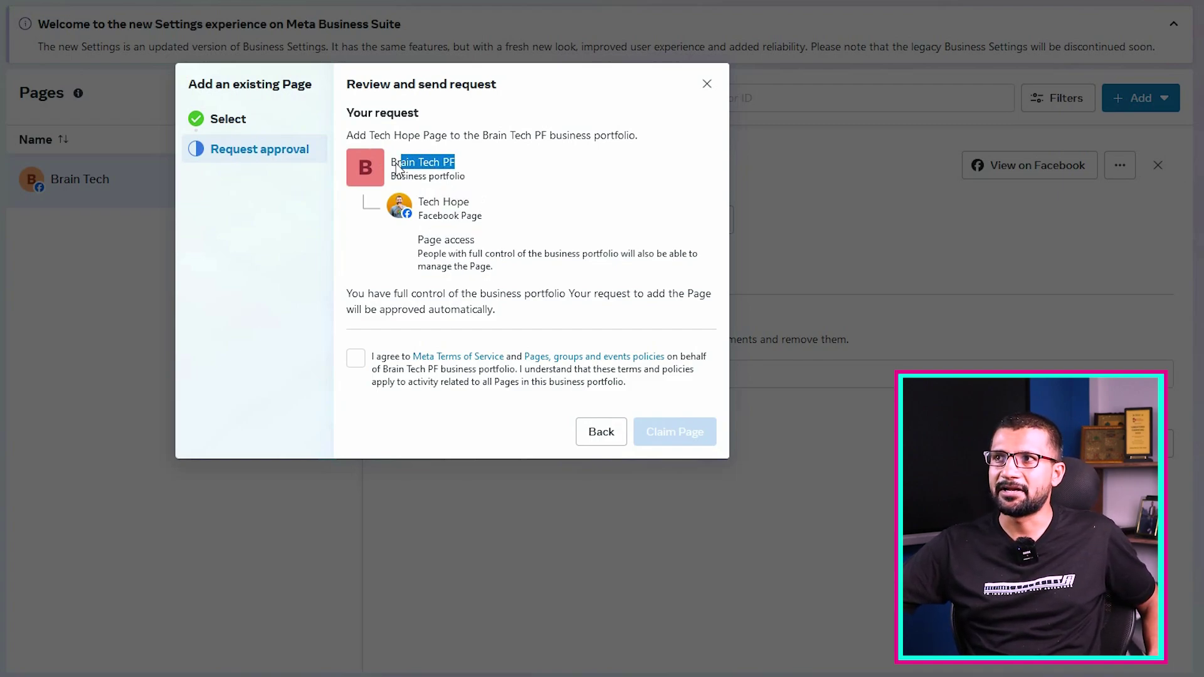
- Agree to the Meta terms and policies, claim the Tech Hope Page for the Brain Tech PF portfolio, and close the dialog
left_click(356, 360)
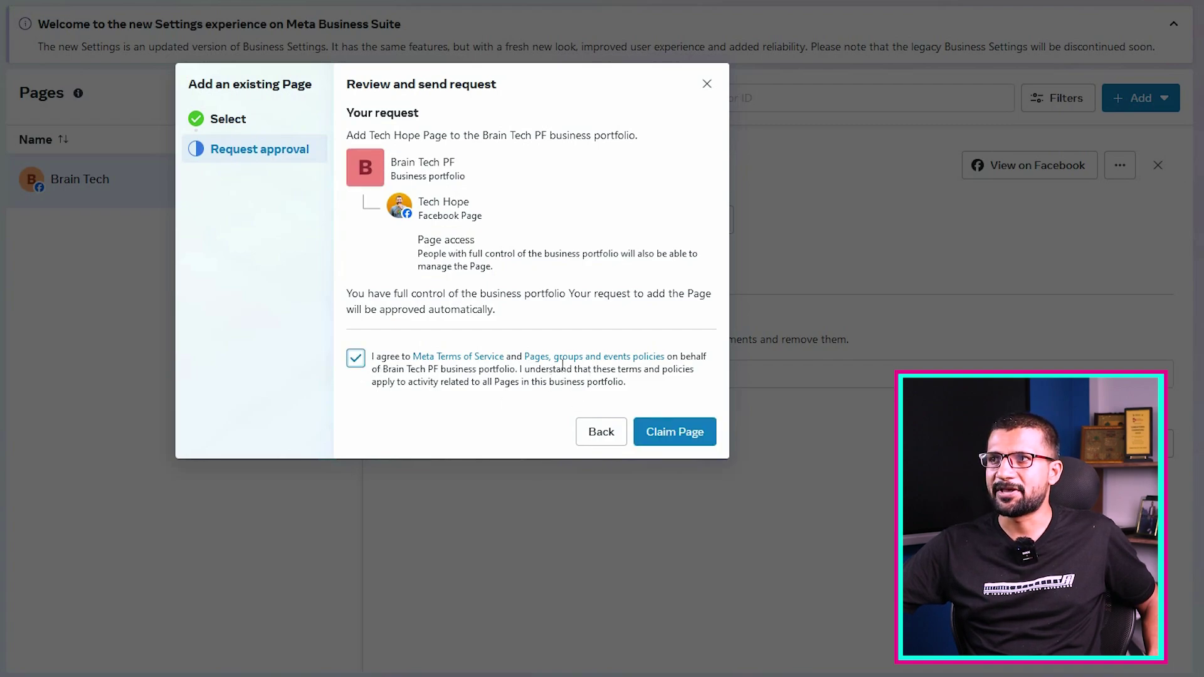
left_click(672, 438)
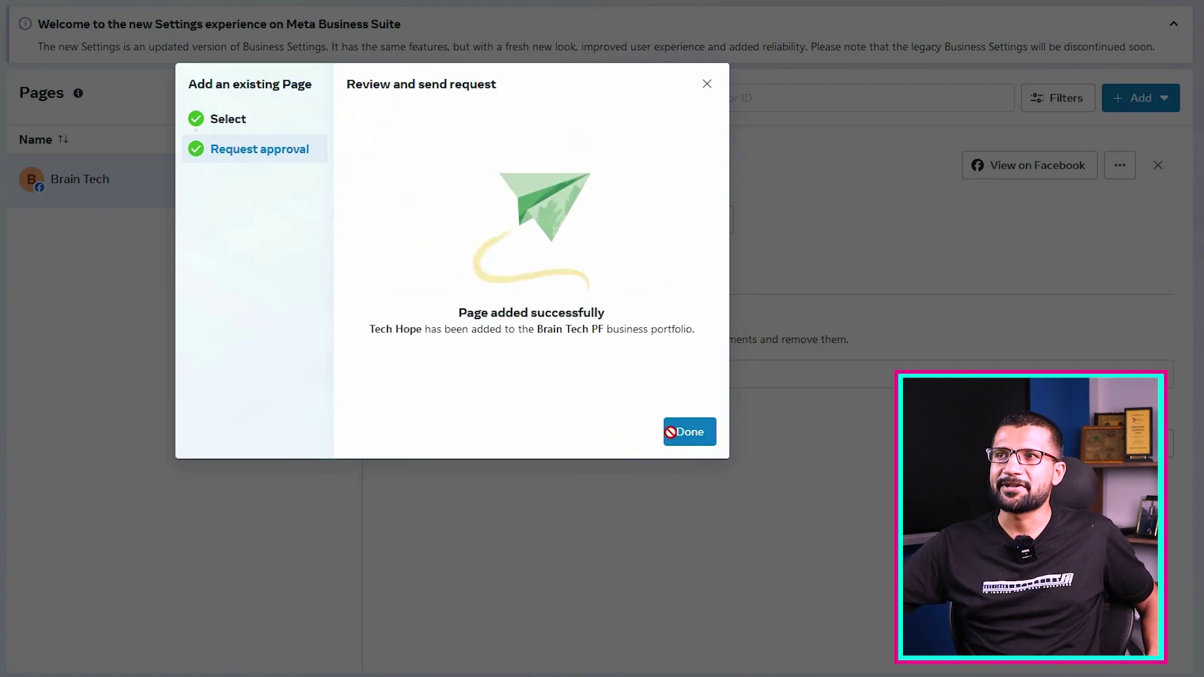
left_click(677, 436)
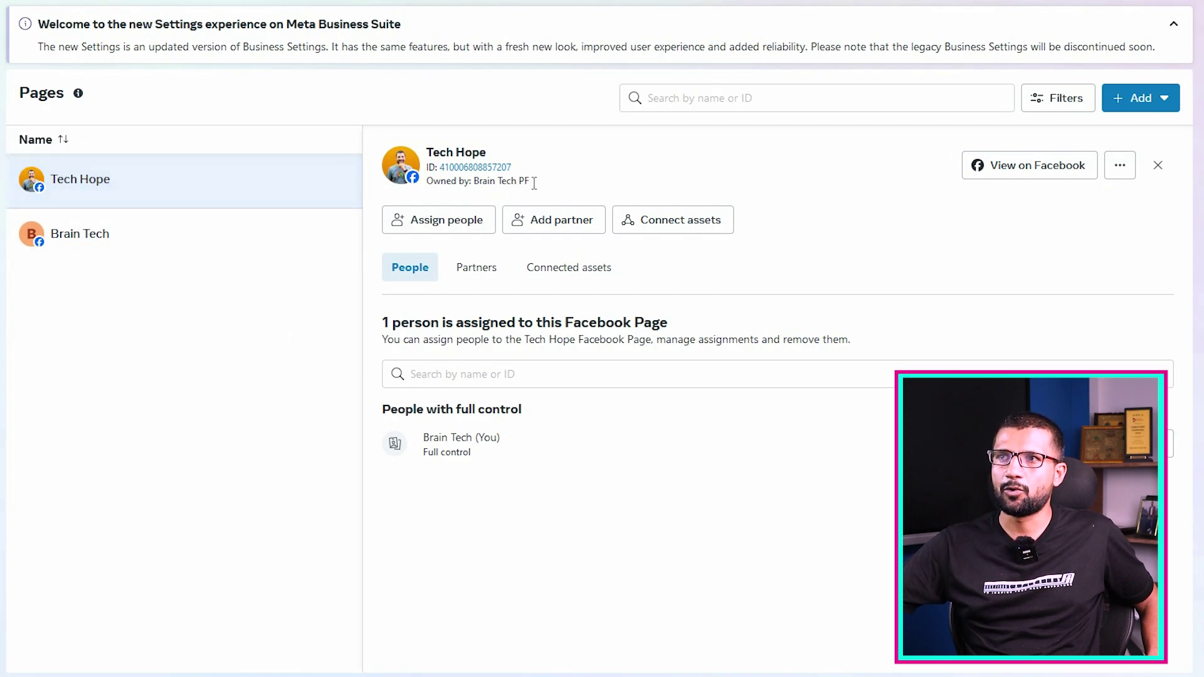
- Open the Brain Tech user in the portfolio's People settings and examine the portfolio access and assigned Facebook Pages
left_click(96, 257)
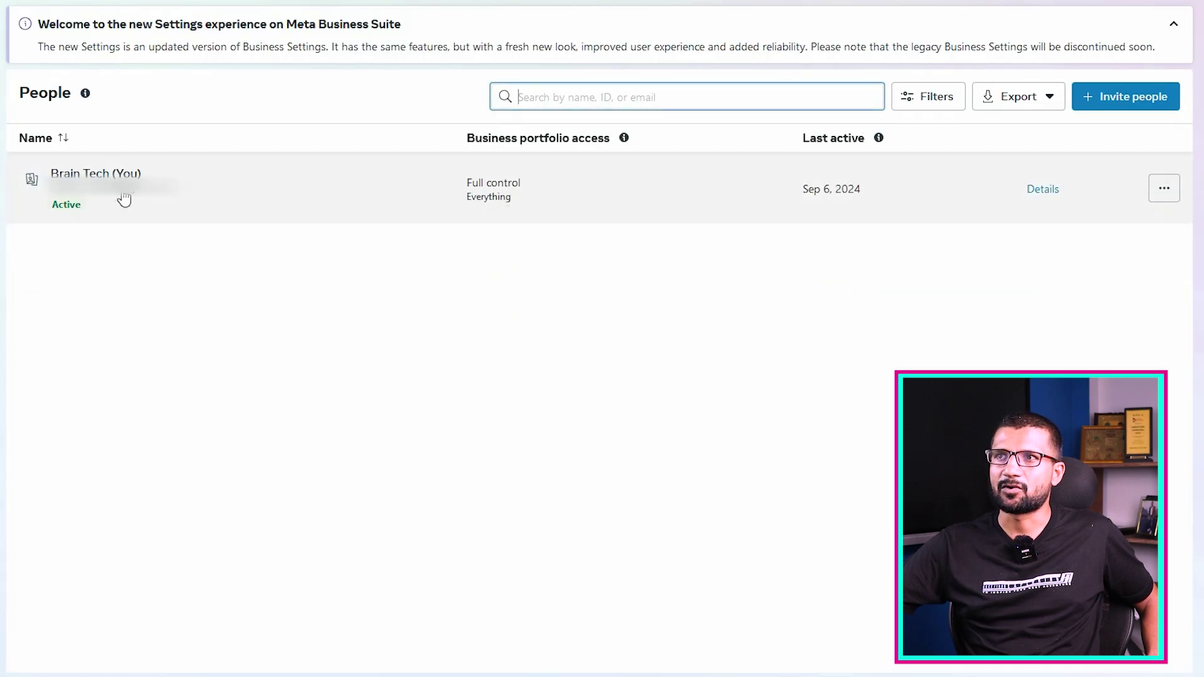
left_click(124, 200)
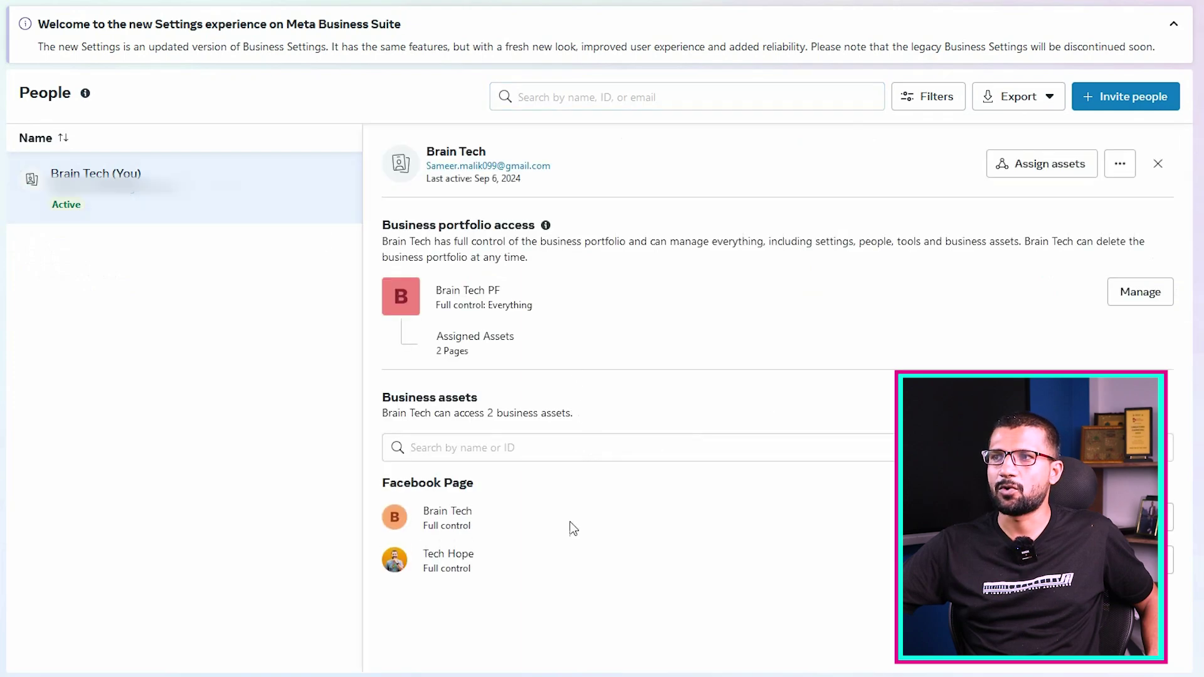
left_click_drag(441, 511, 421, 511)
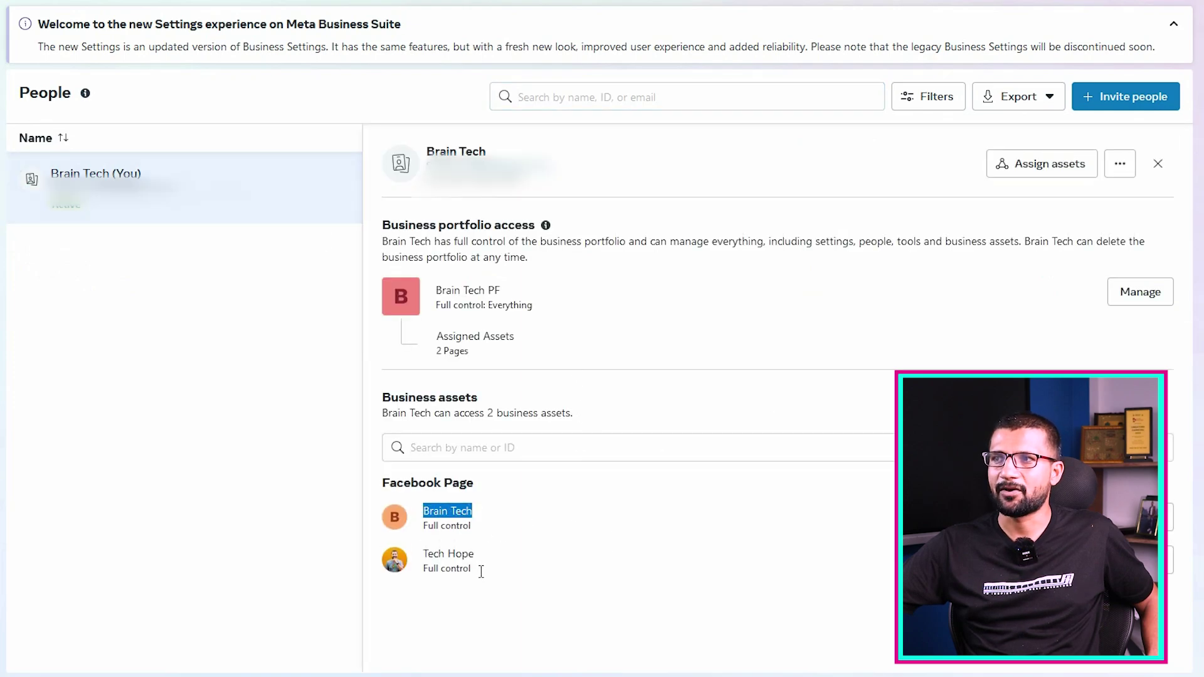
left_click_drag(476, 554, 422, 556)
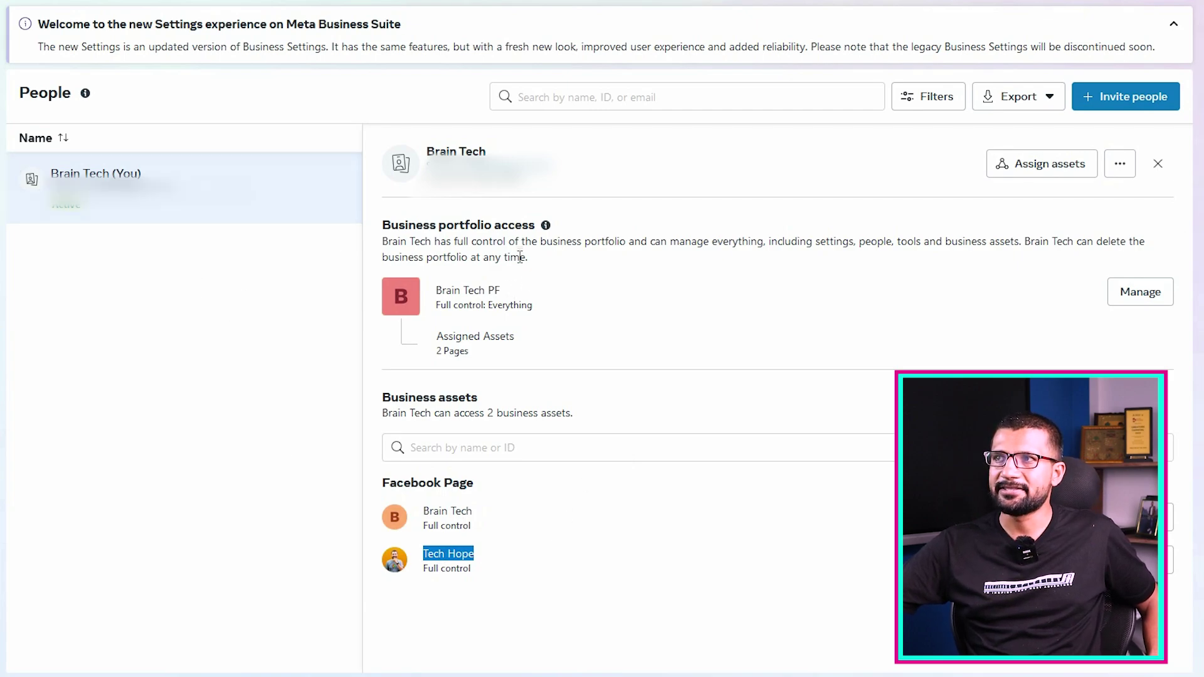
left_click_drag(383, 224, 540, 236)
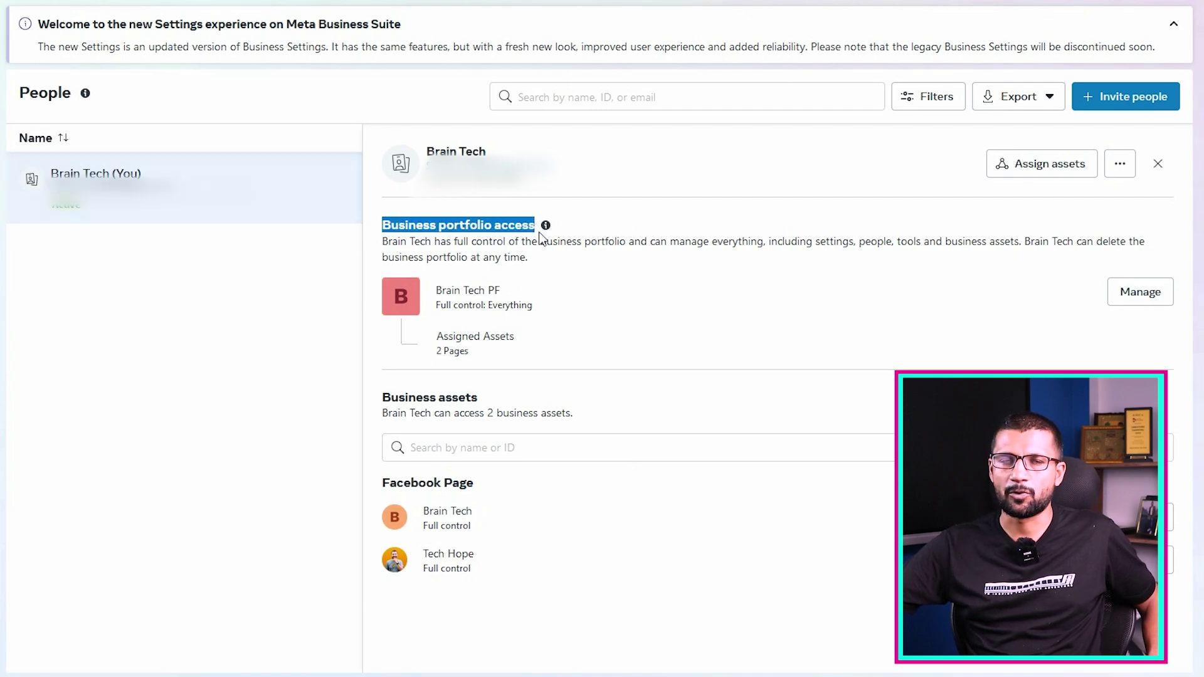
mouse_move(540, 237)
left_click(958, 283)
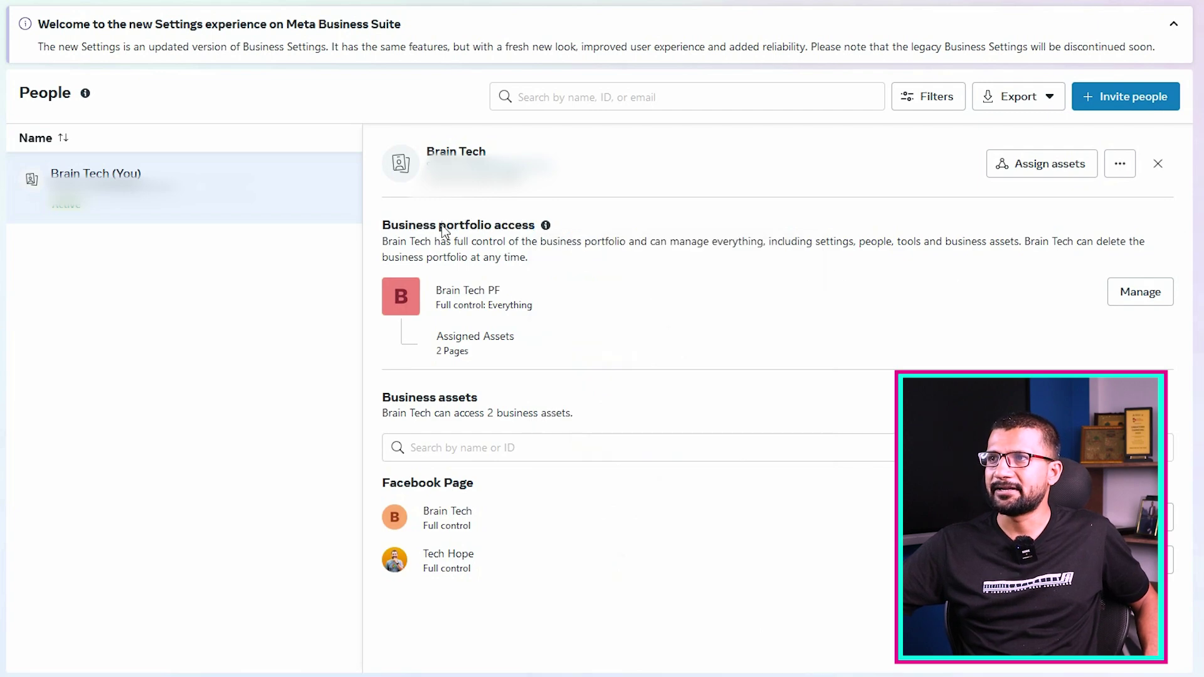
- Review the Brain Tech user's assignments for the Tech Hope Page and close them without changing anything
mouse_move(544, 234)
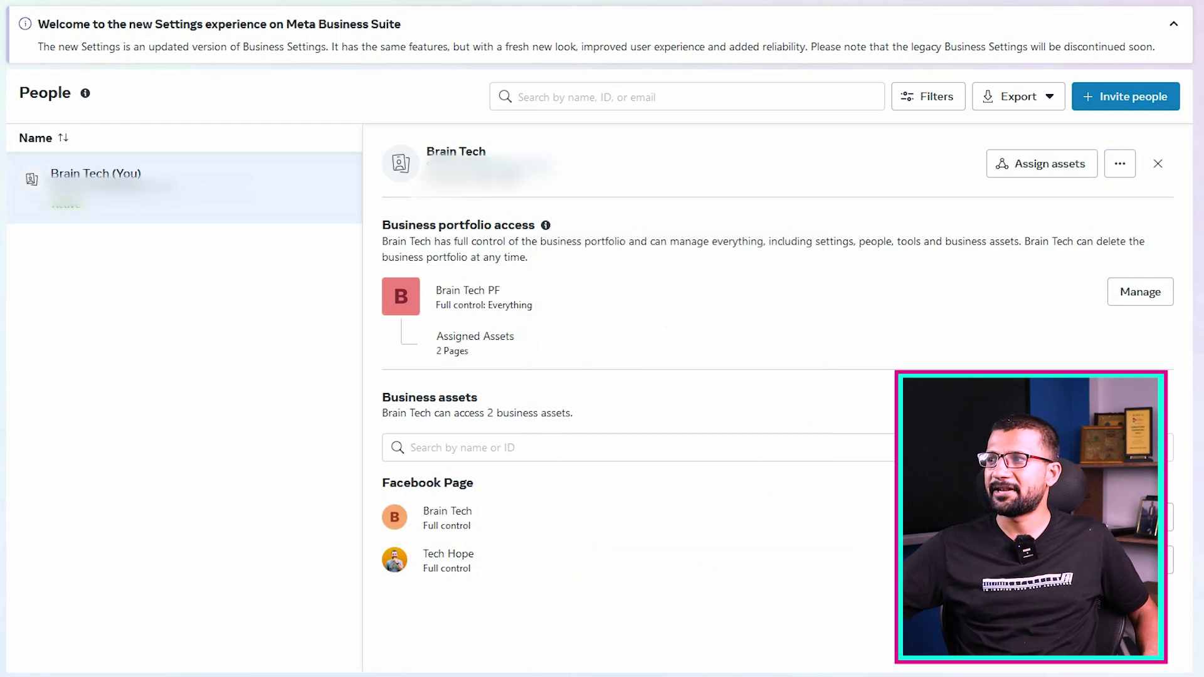
left_click(1125, 96)
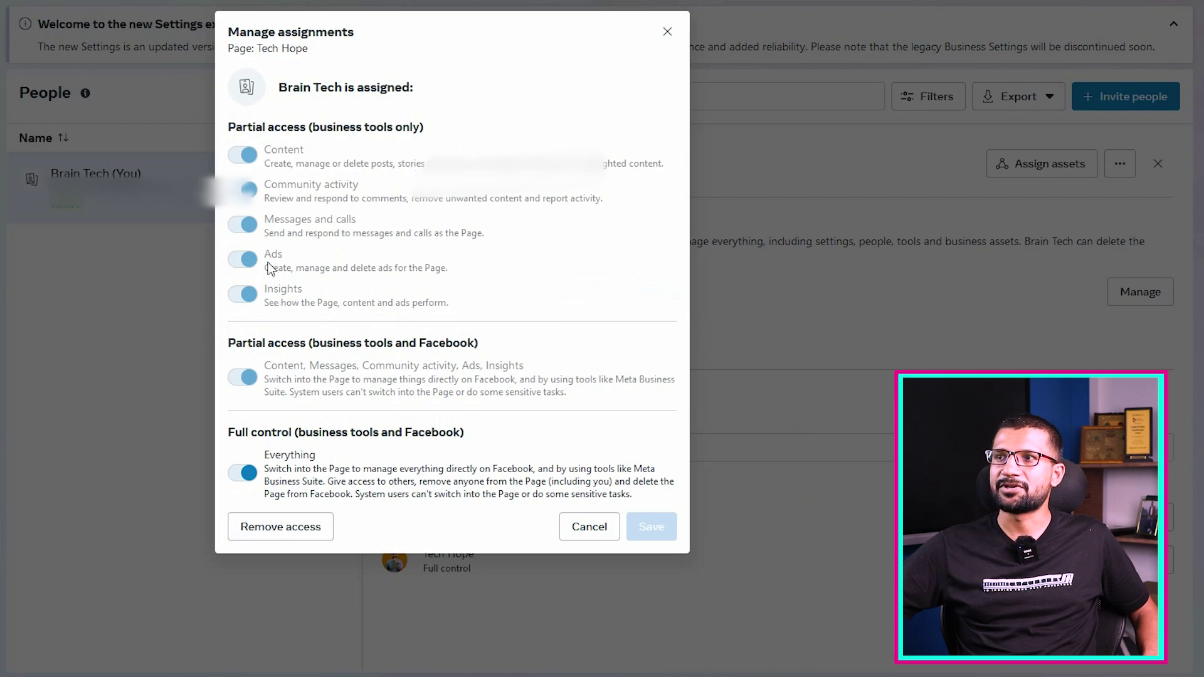
left_click(587, 527)
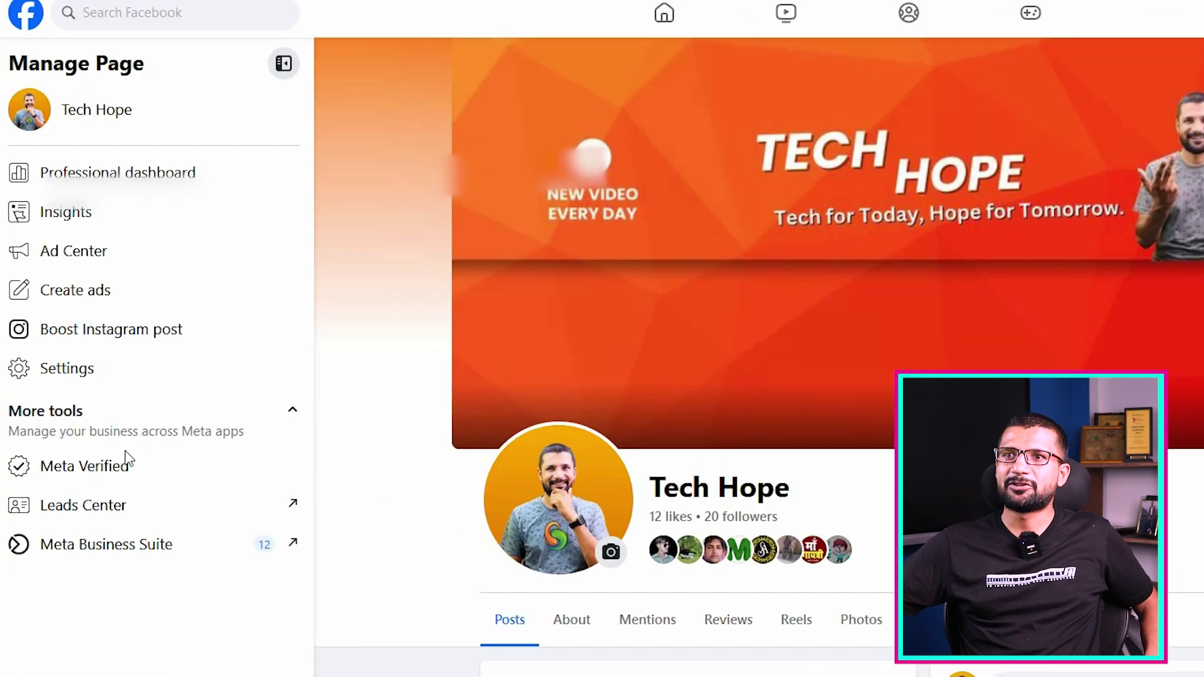
- Open Meta Business Suite from the Tech Hope page and examine the Facebook Pages listed under the Brain Tech PF portfolio
left_click(117, 551)
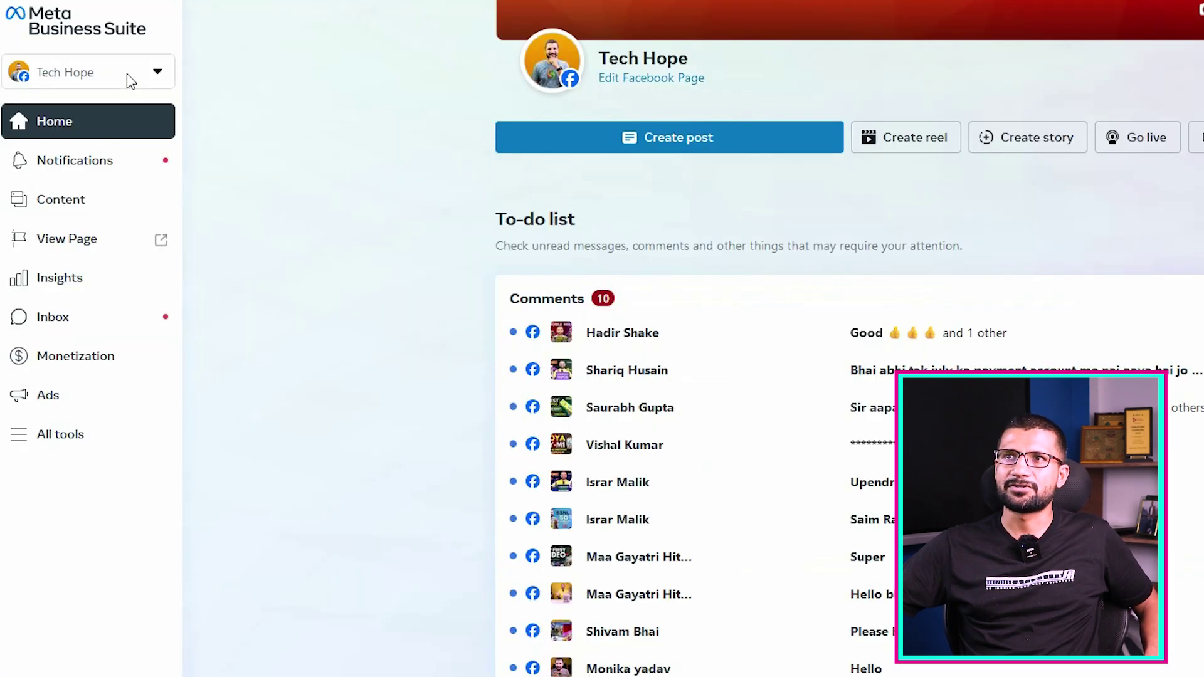
left_click(126, 74)
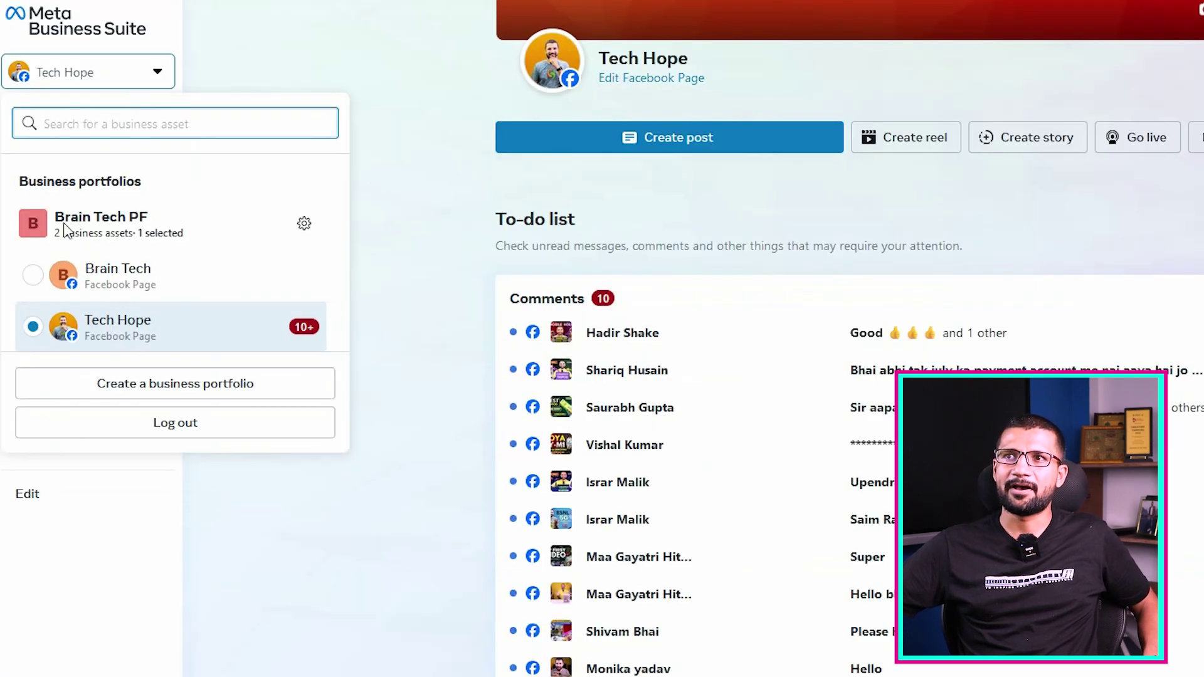
left_click_drag(56, 217, 157, 217)
left_click(18, 166)
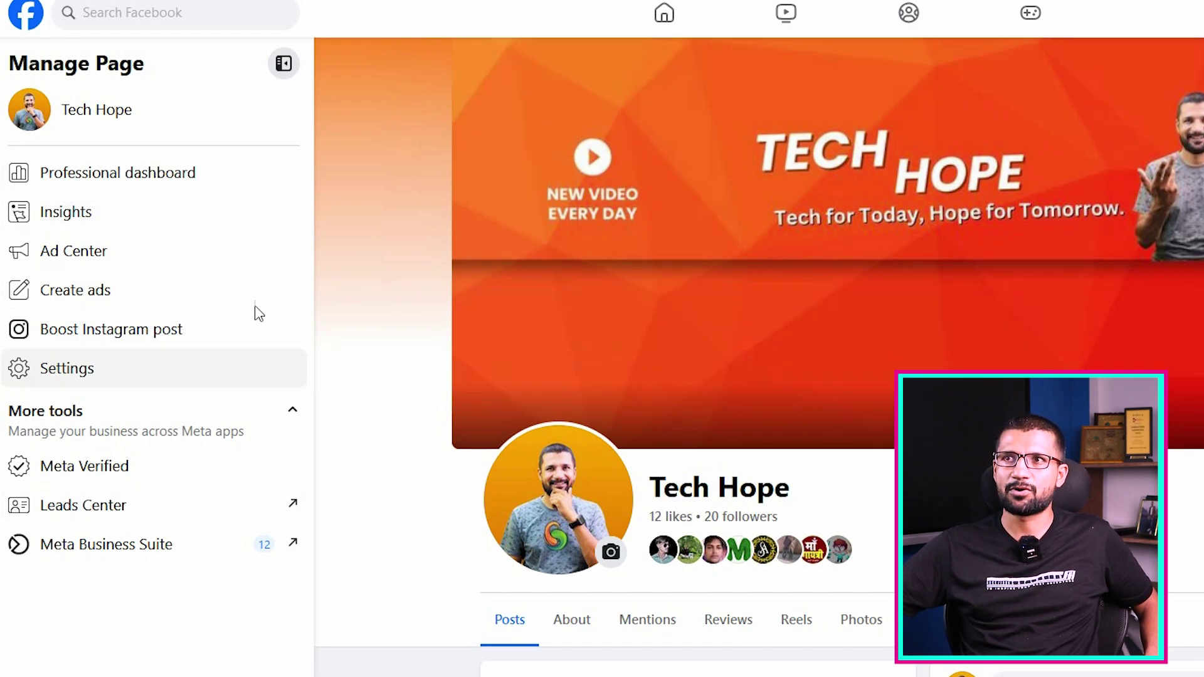
- Open Page access from Tech Hope's professional dashboard and examine its business portfolio access
left_click(298, 183)
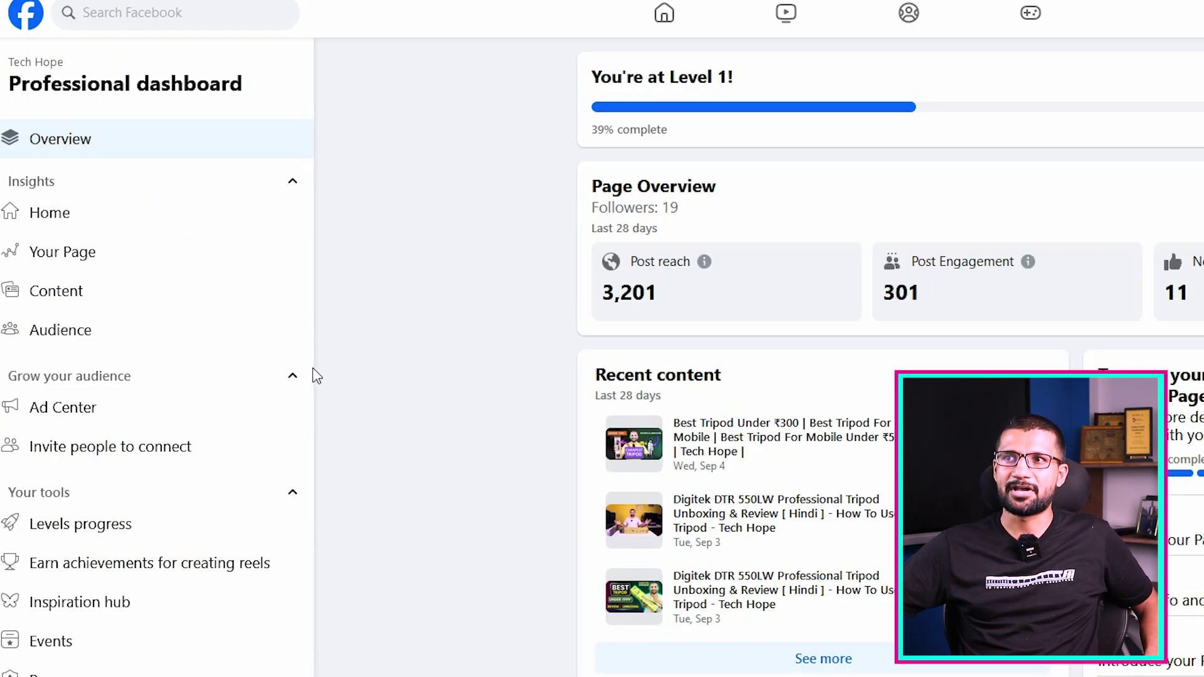
scroll(313, 439, "down", 5)
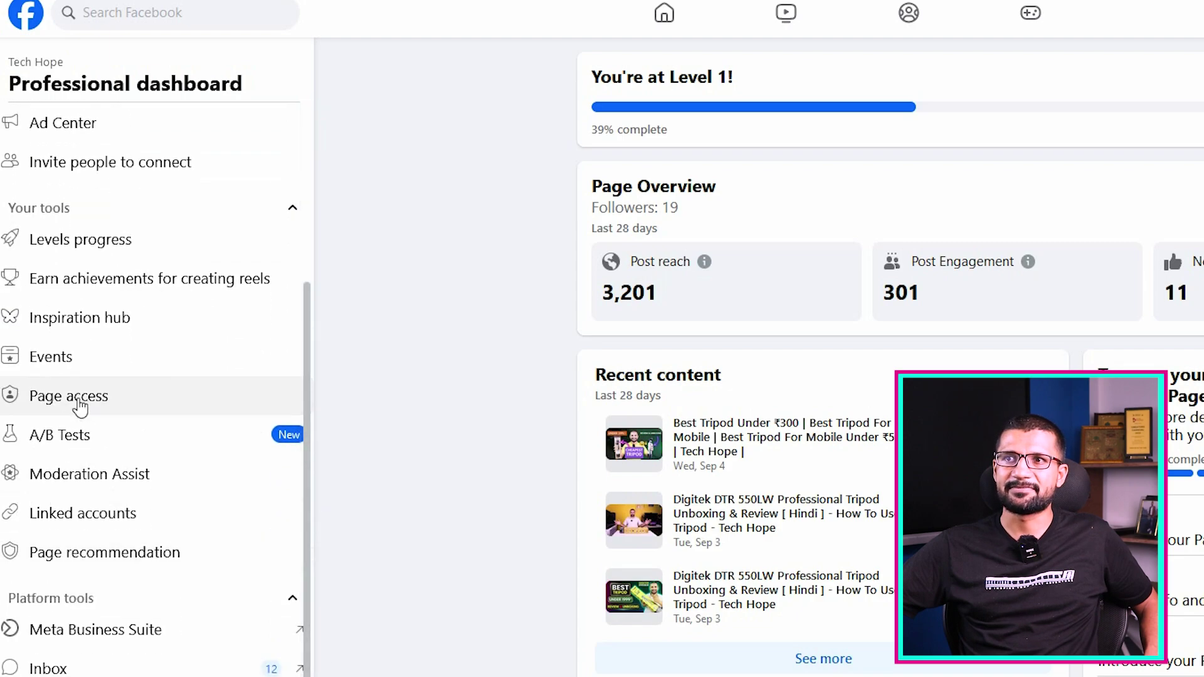
left_click(80, 408)
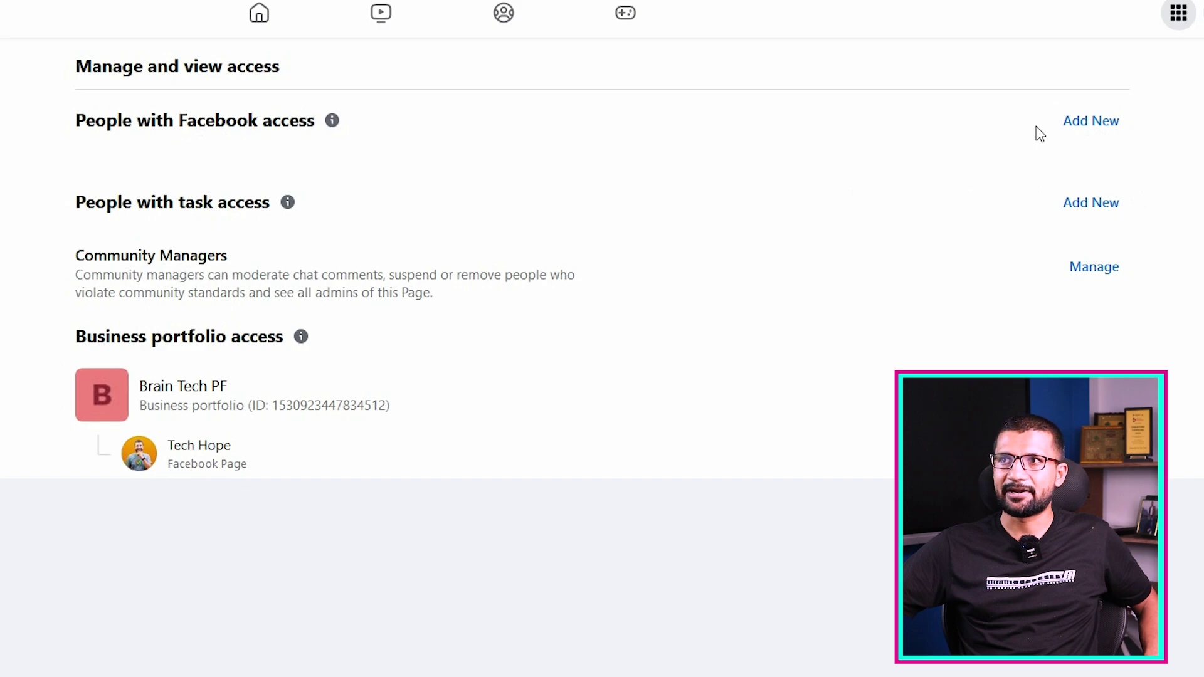
left_click_drag(75, 341, 319, 338)
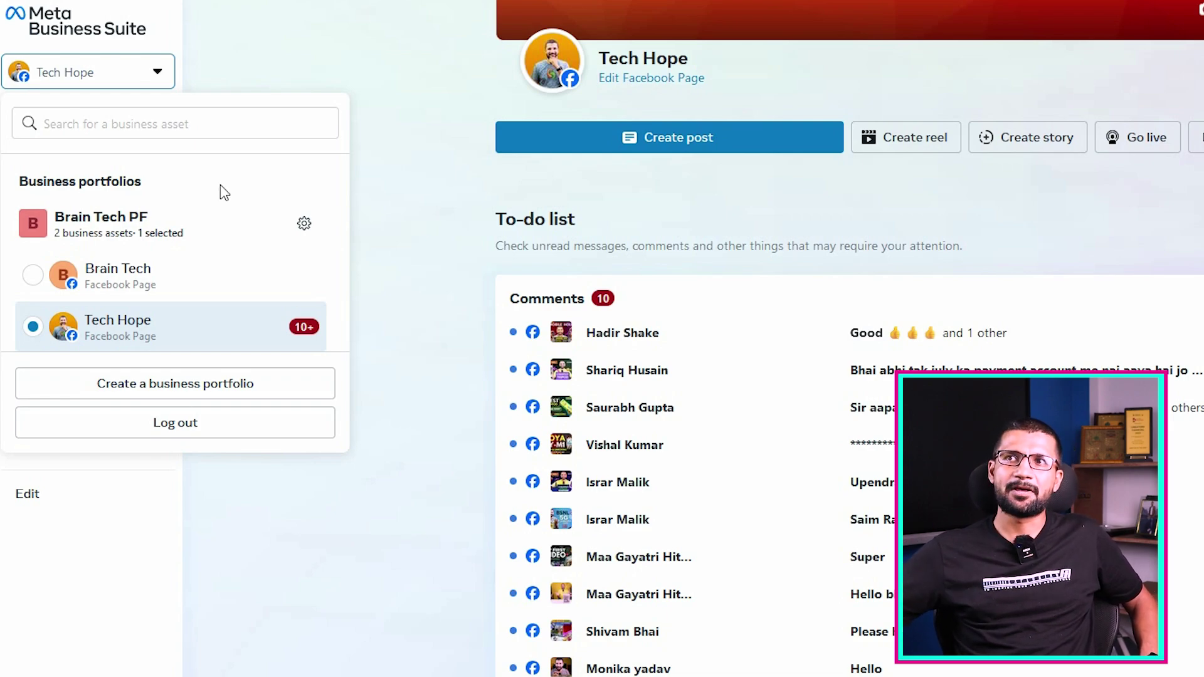
- Open the Brain Tech PF portfolio's Pages settings and review the assigned person's permissions for Tech Hope without changing them
left_click_drag(163, 195, 19, 182)
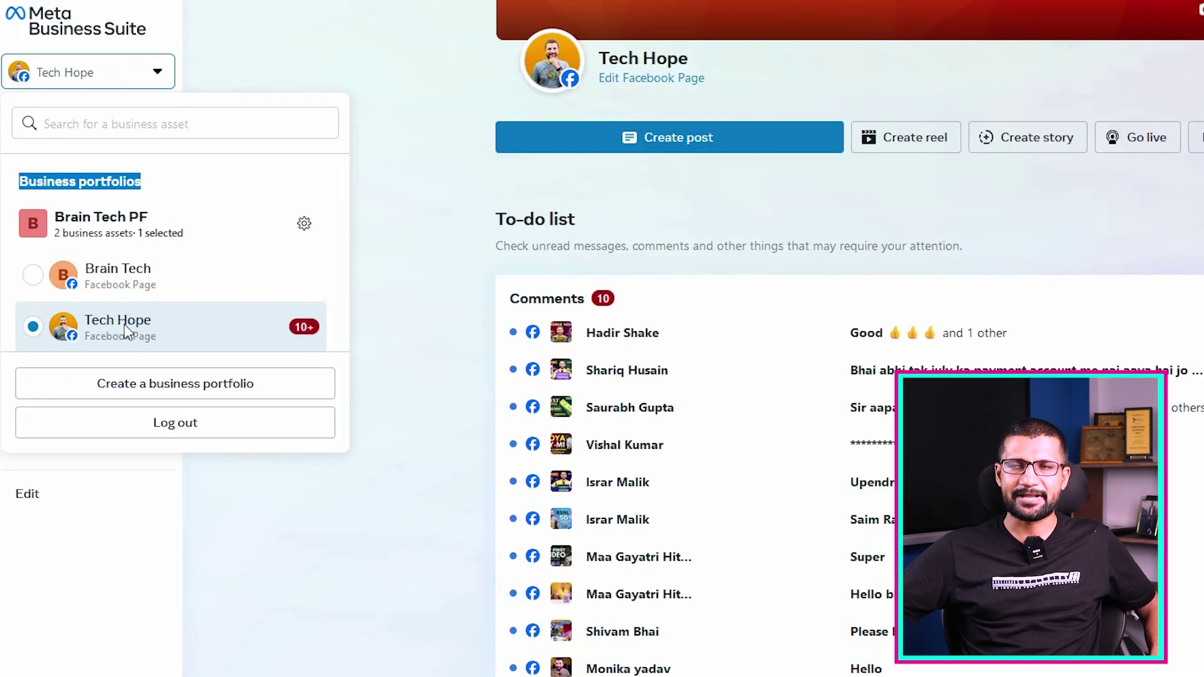
left_click_drag(57, 217, 164, 214)
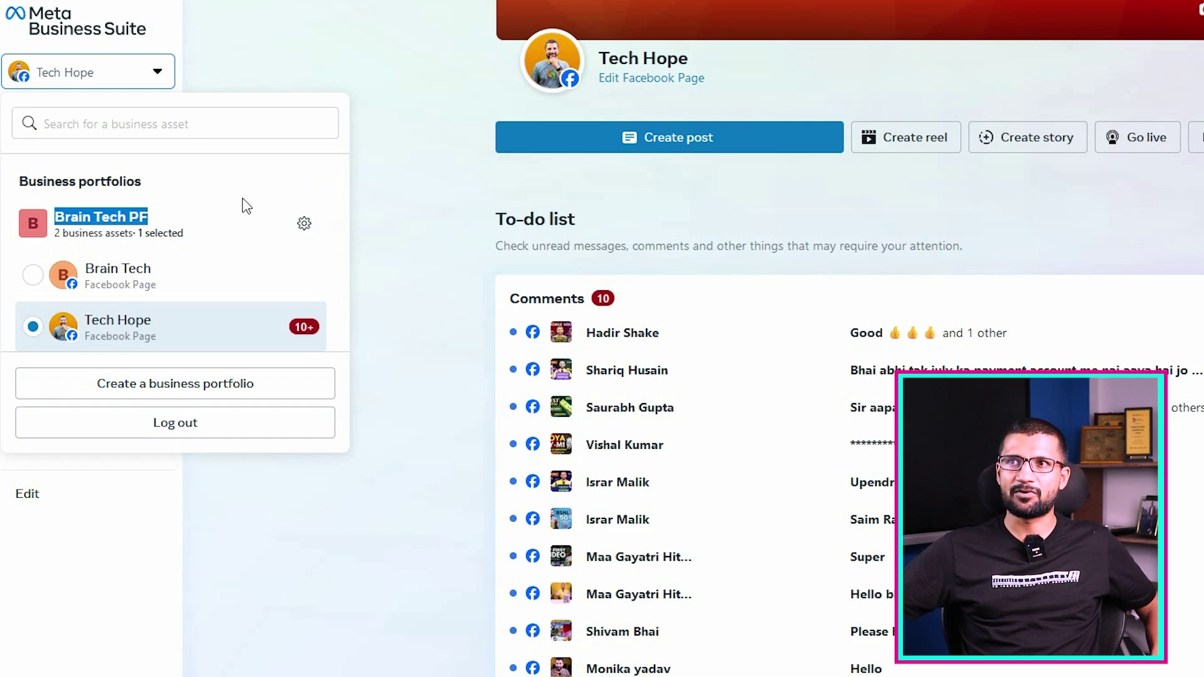
left_click(303, 224)
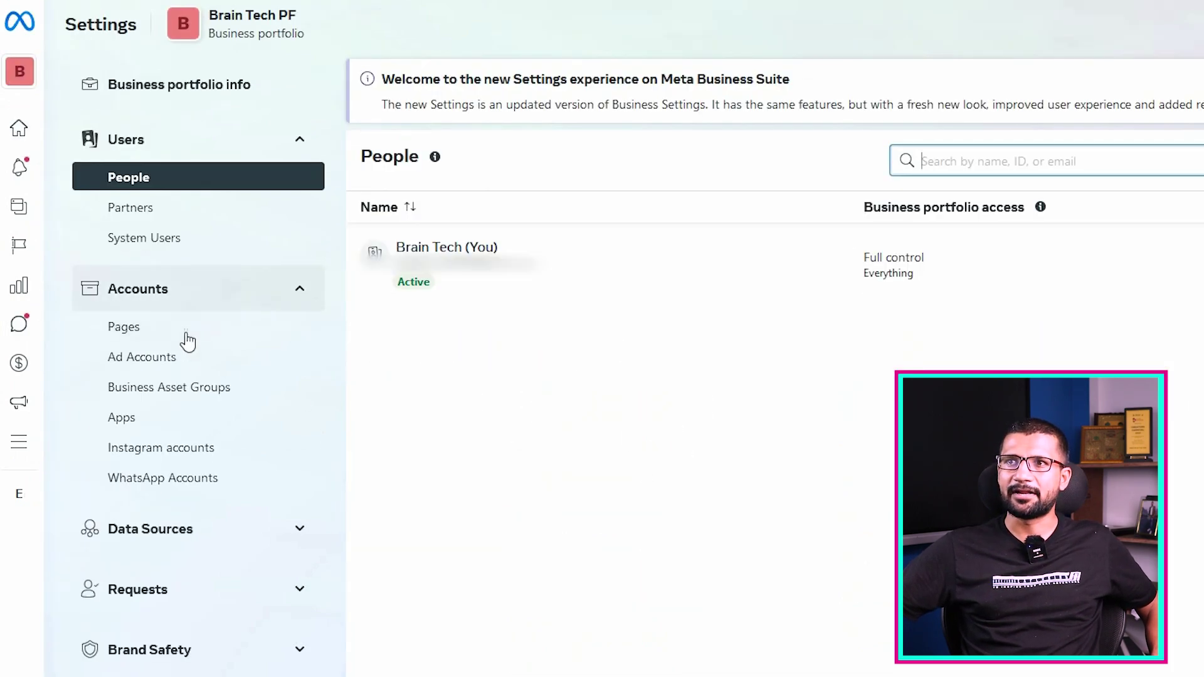
left_click(158, 333)
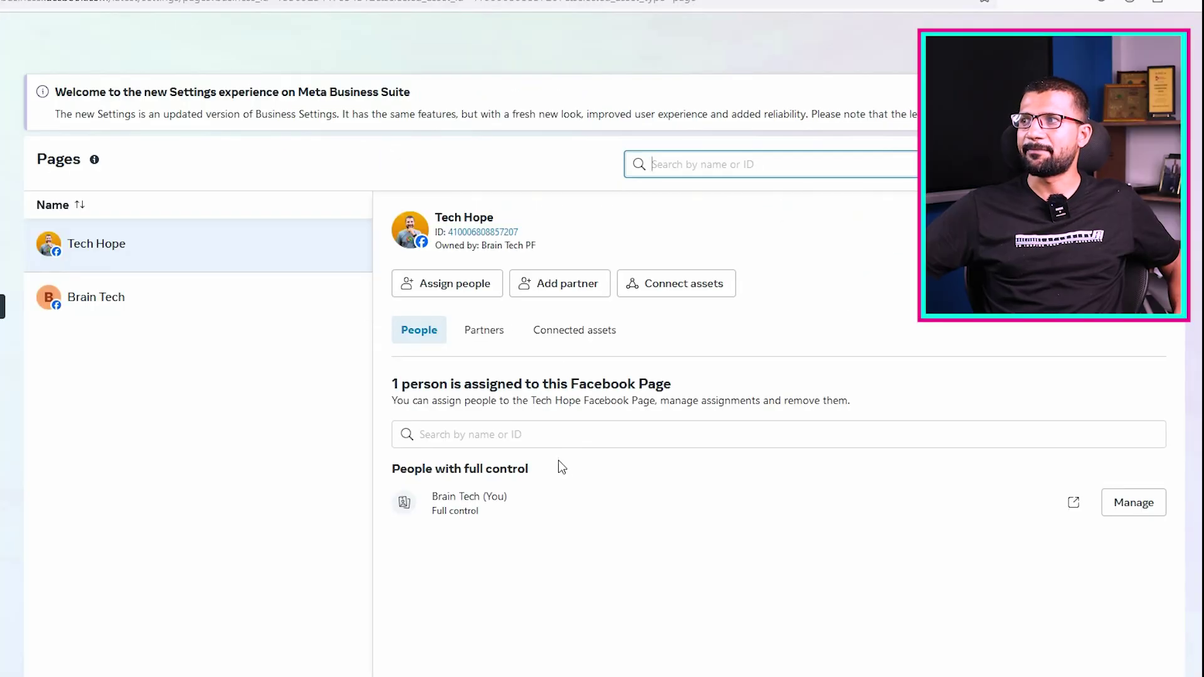
left_click(1132, 505)
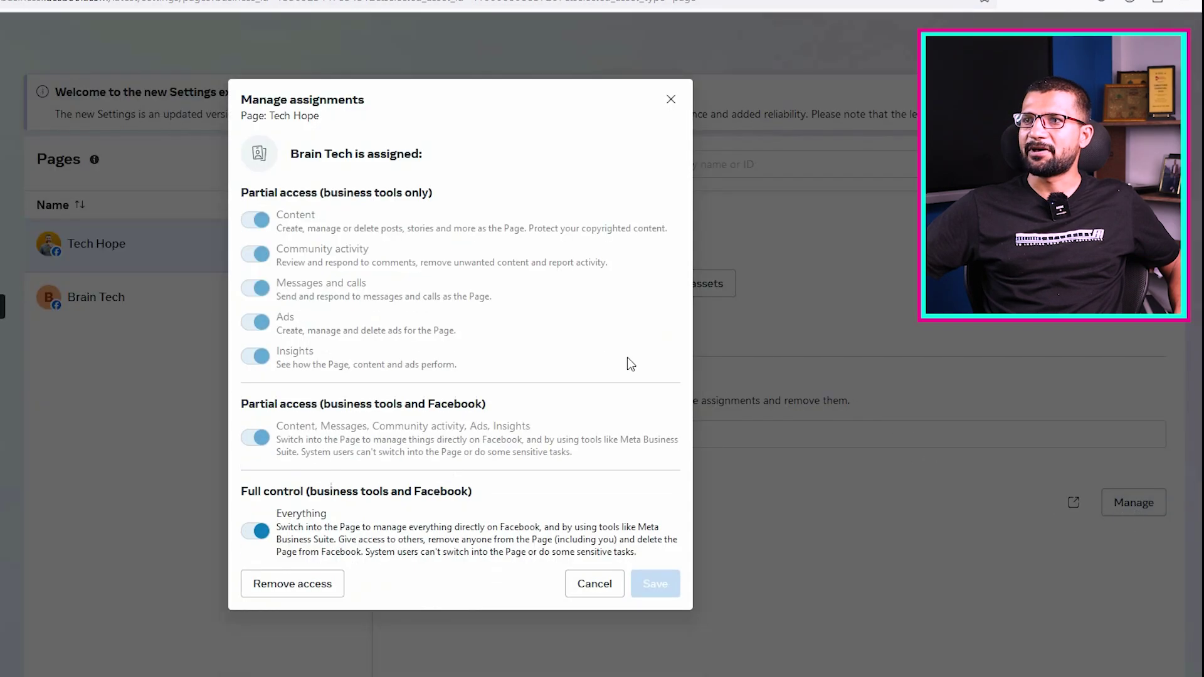
left_click(600, 588)
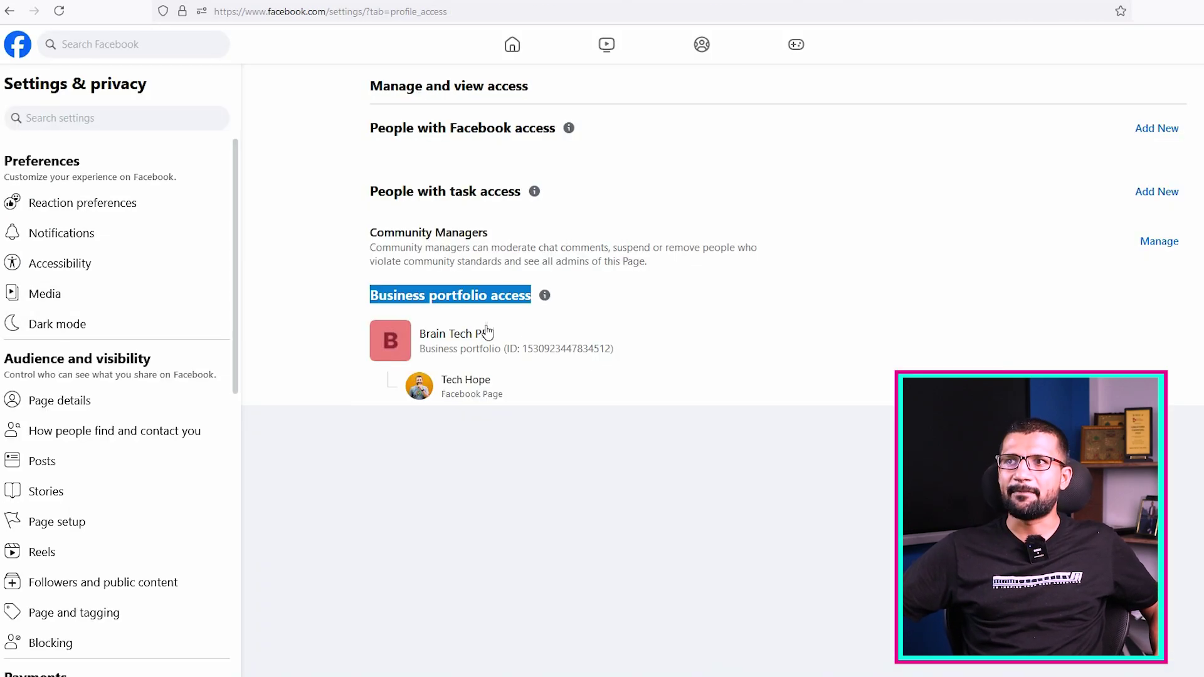
- Check in the Meta Business Suite account switcher which business portfolio the Tech Hope Page is listed under
left_click(529, 342)
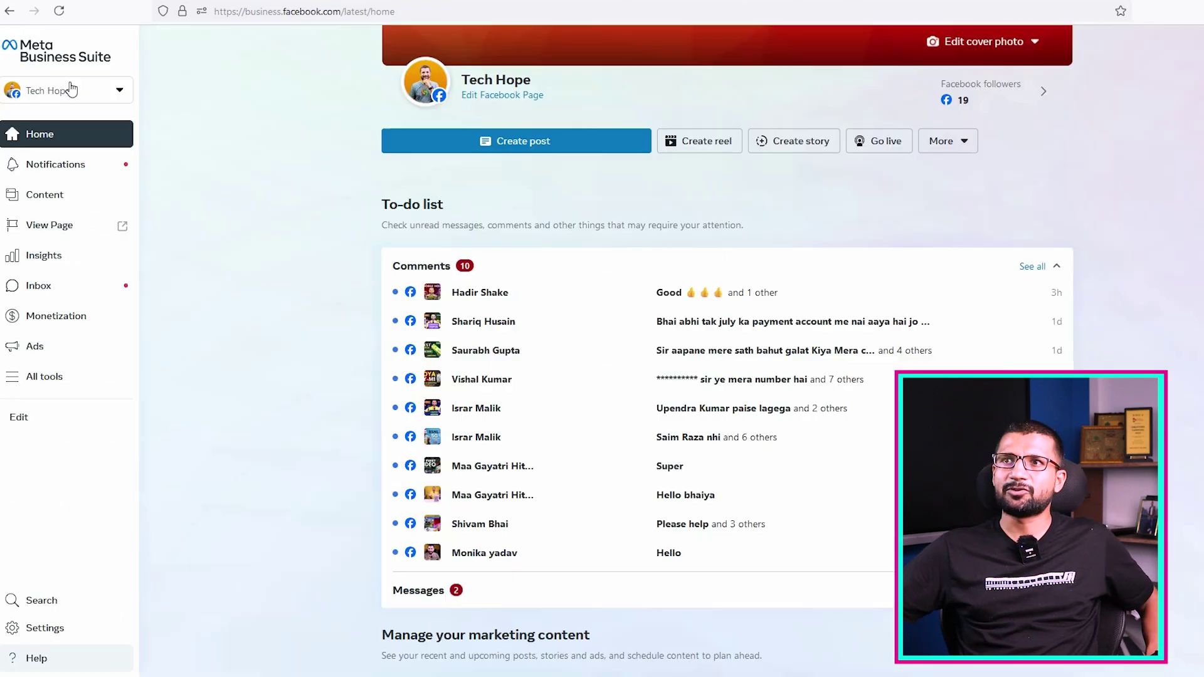
left_click(72, 89)
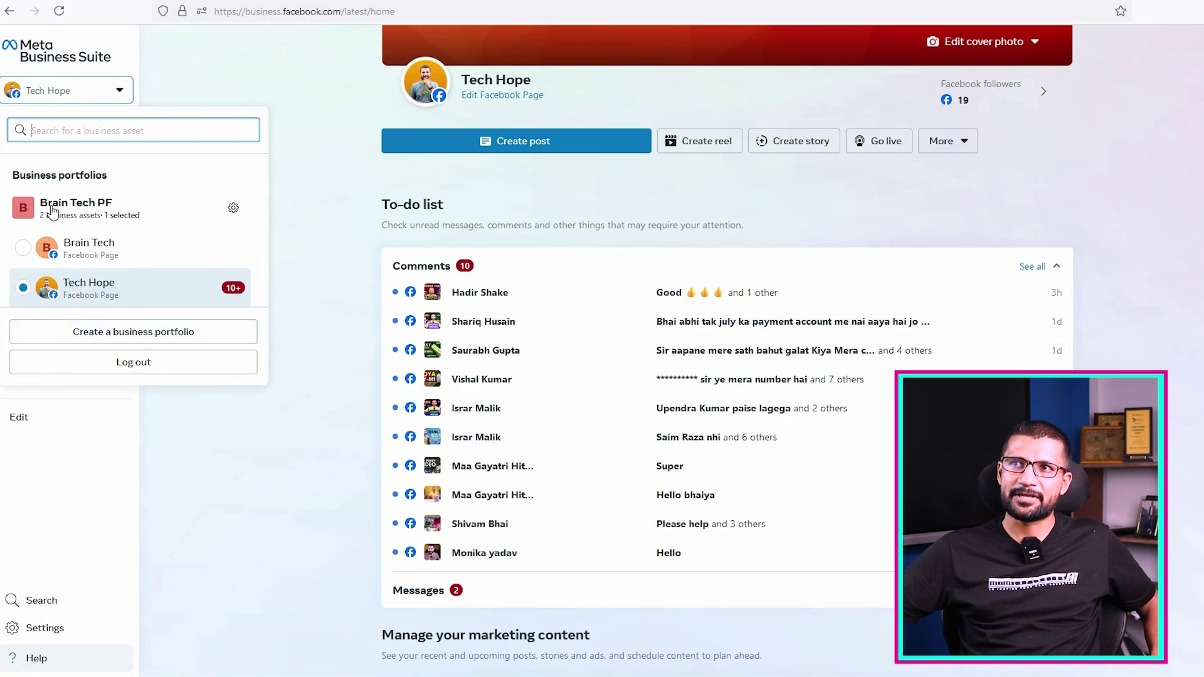
left_click_drag(39, 202, 114, 202)
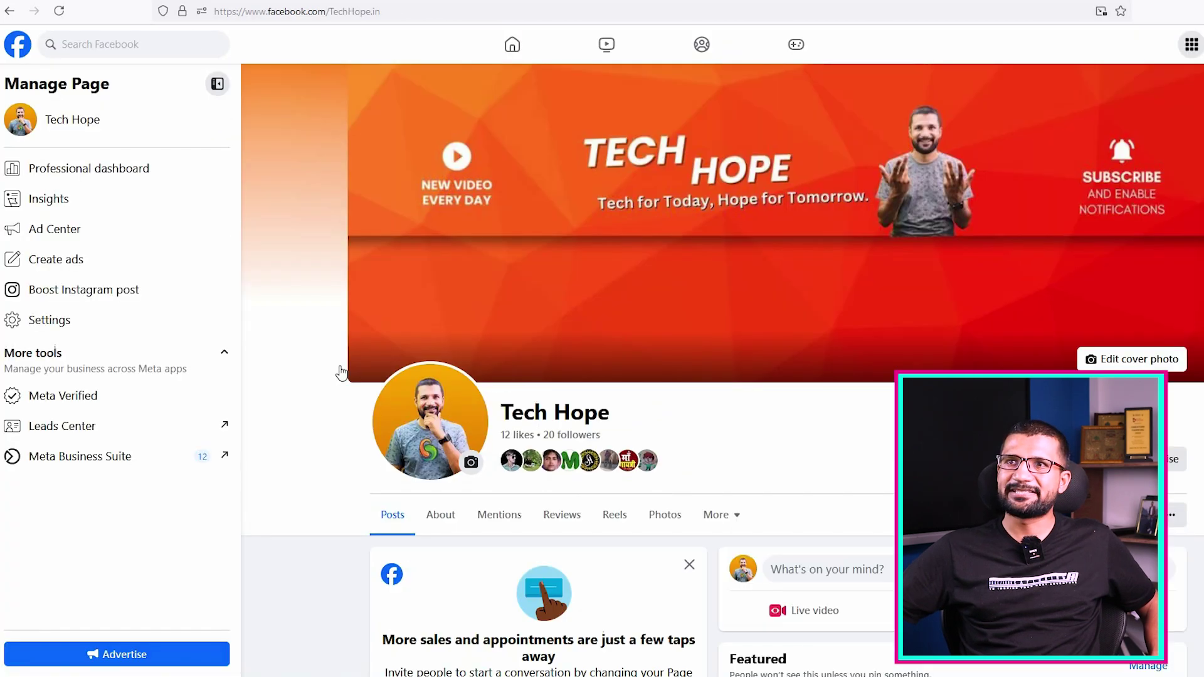
- Open Tech Hope's Page access settings from its professional dashboard
left_click(127, 180)
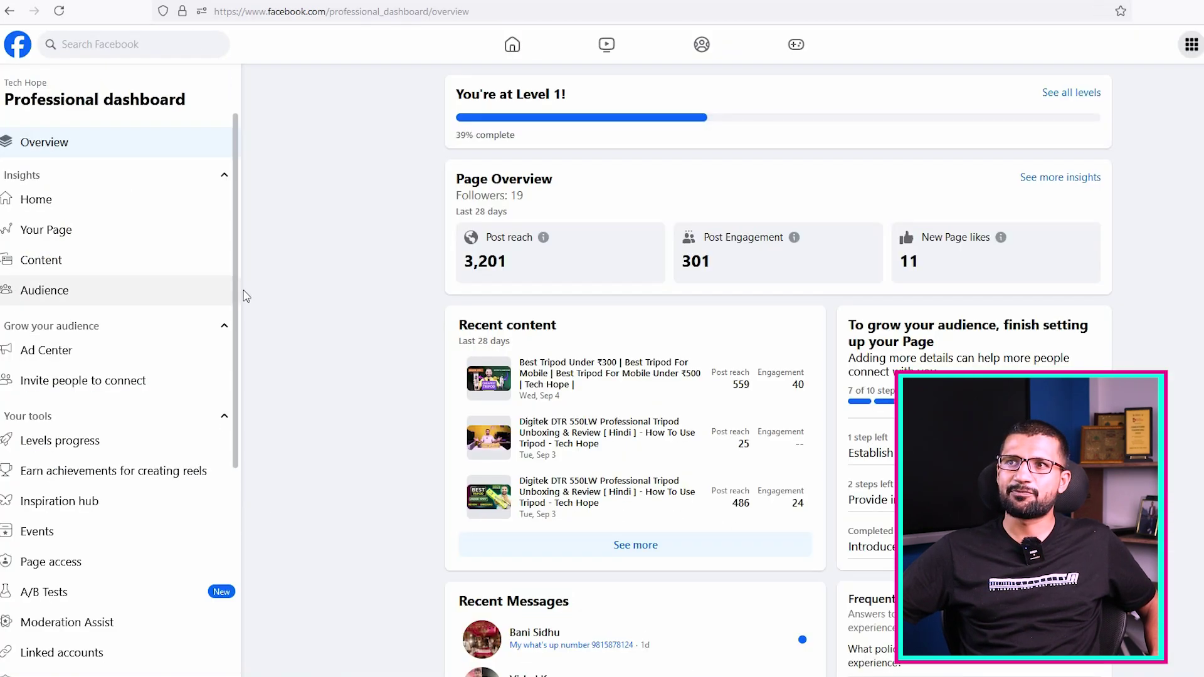
scroll(237, 407, "down", 4)
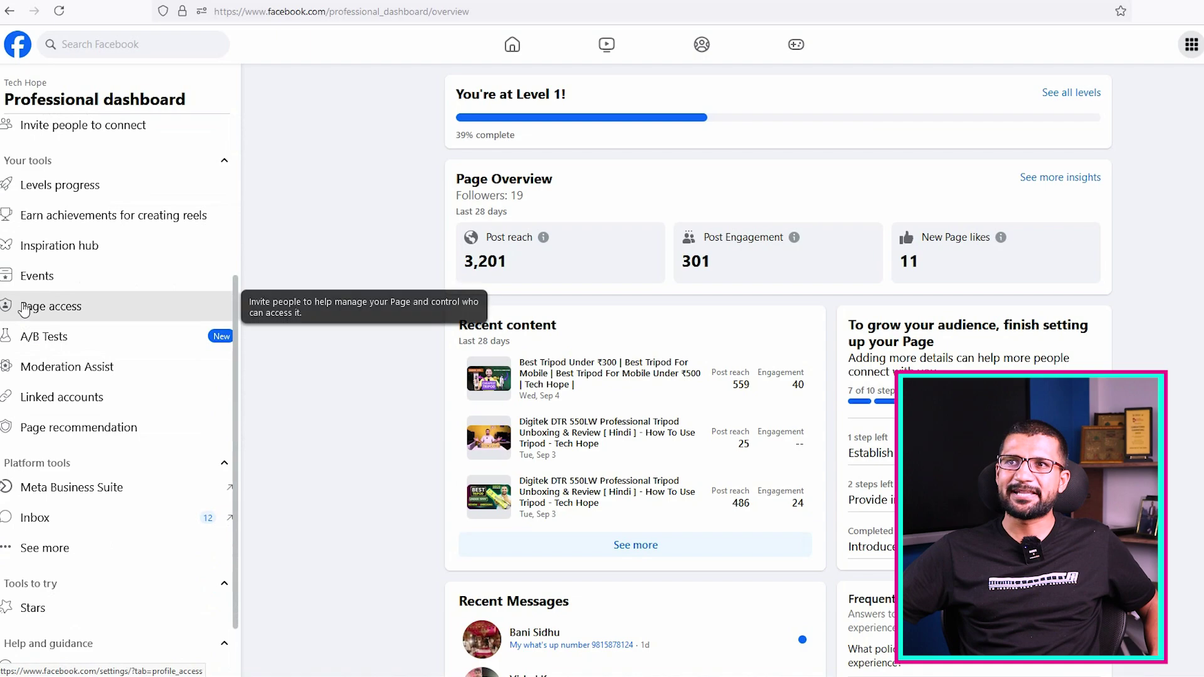
left_click(149, 307)
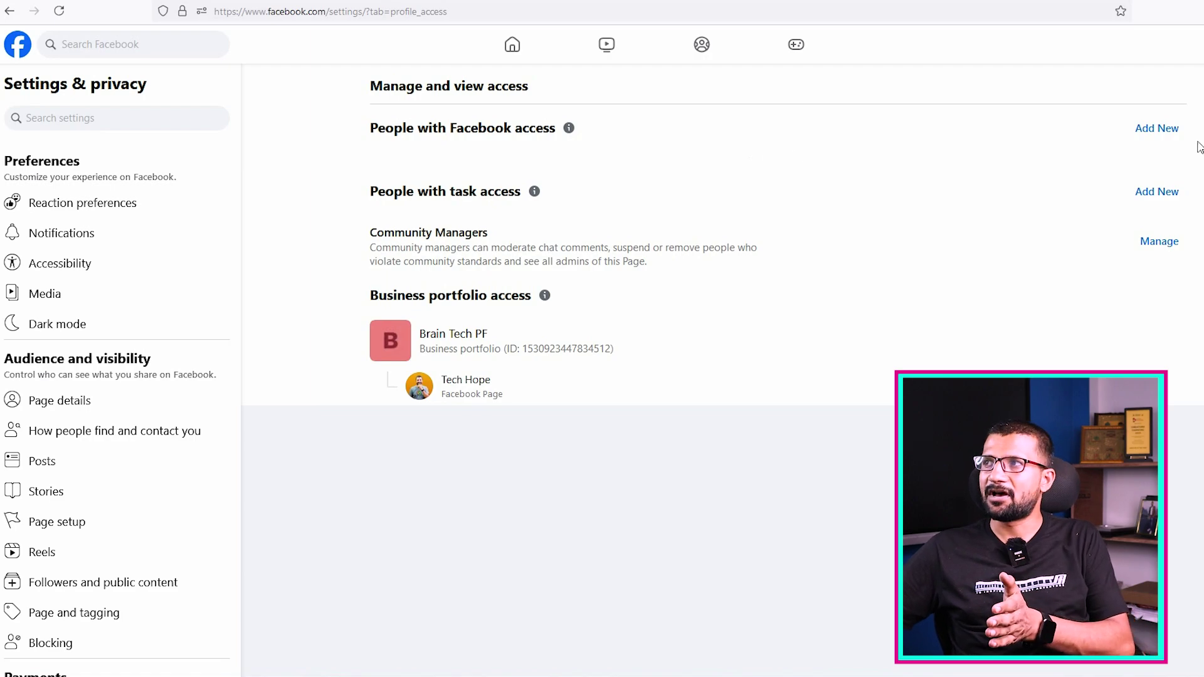
- View the search for adding someone with Facebook access, close it without adding anyone, and highlight the Business portfolio access heading
left_click(1157, 130)
left_click(783, 499)
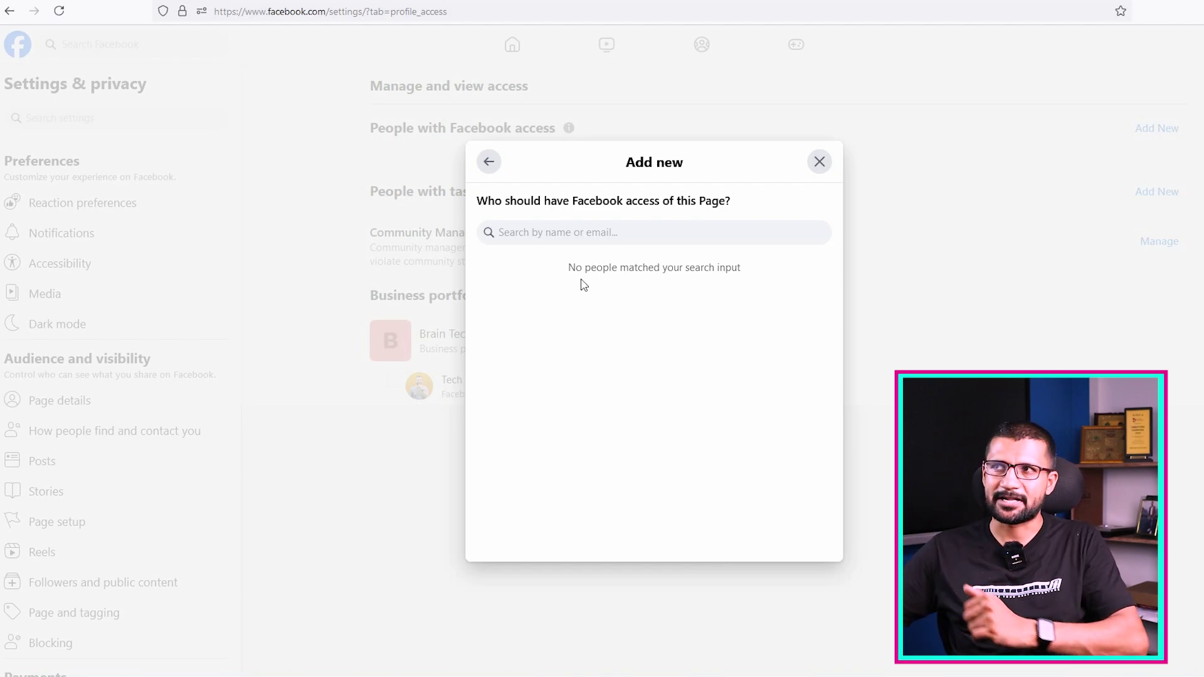
left_click(814, 166)
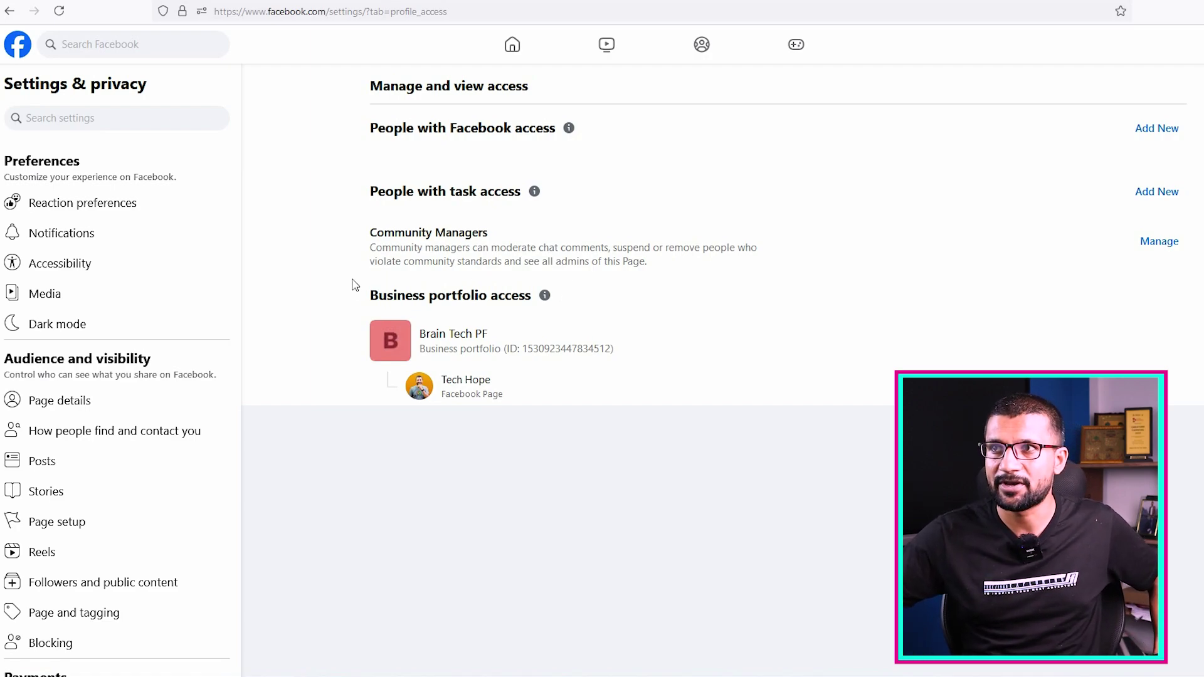
left_click_drag(369, 295, 538, 295)
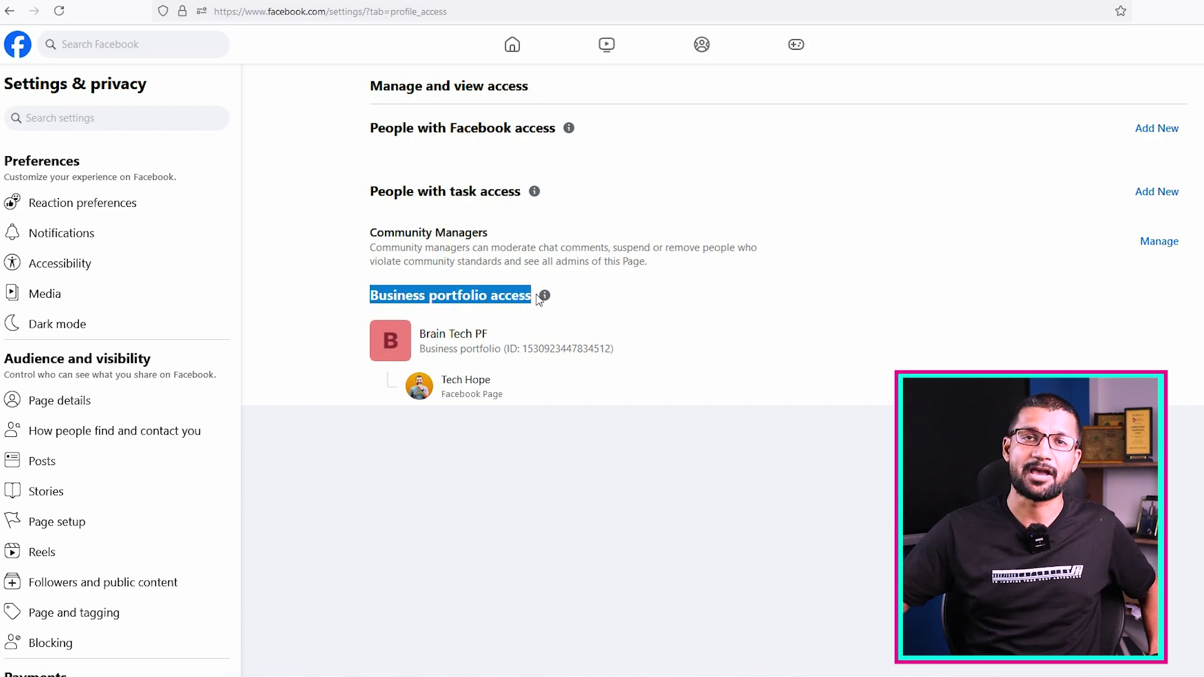